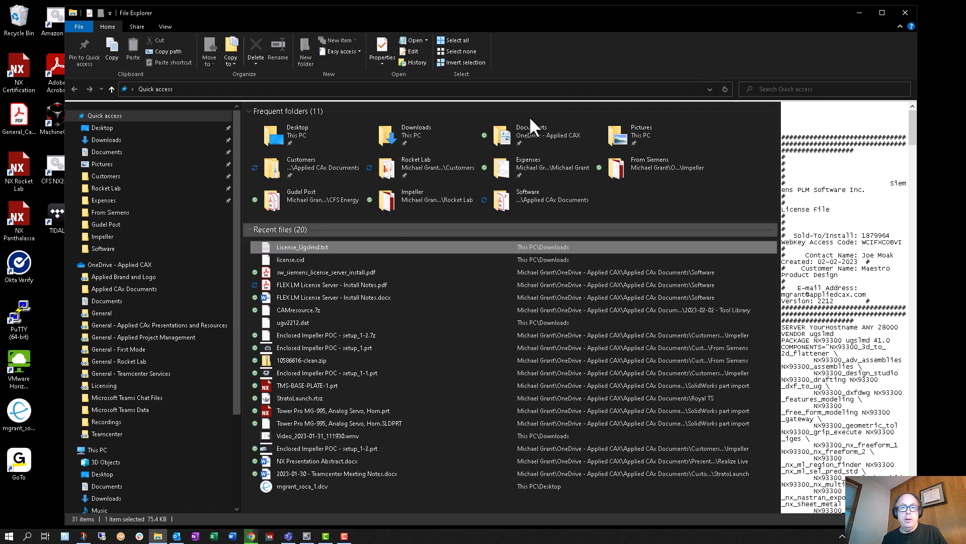
Step: Snap File Explorer to half of the desktop, switch to LMTOOLS and check its lmgrd.exe and license file paths
key(super+Left)
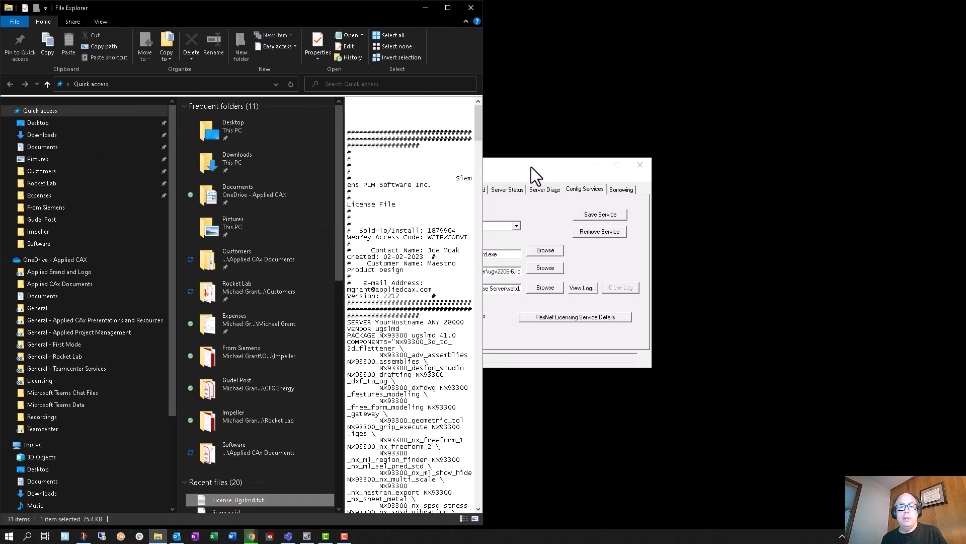
click(530, 167)
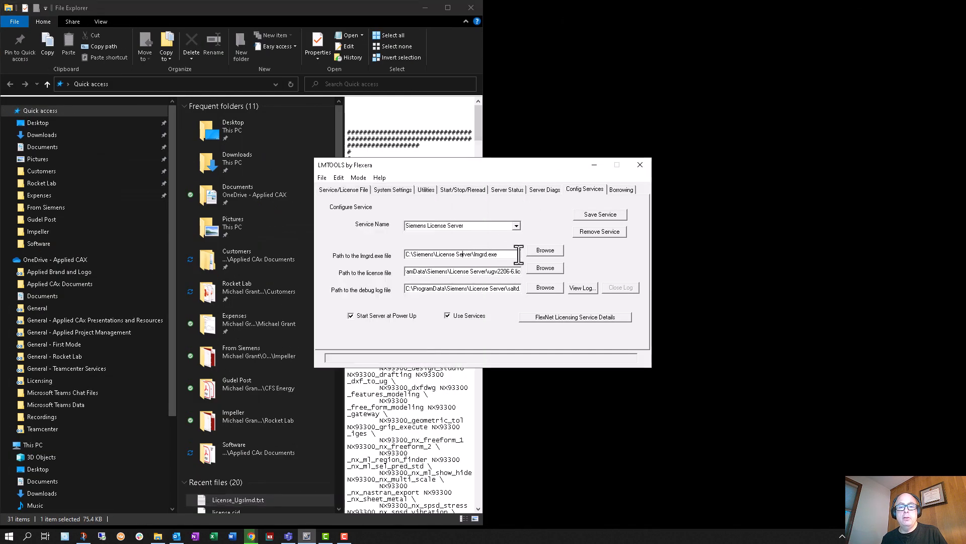
drag(517, 254, 351, 253)
drag(492, 272, 510, 271)
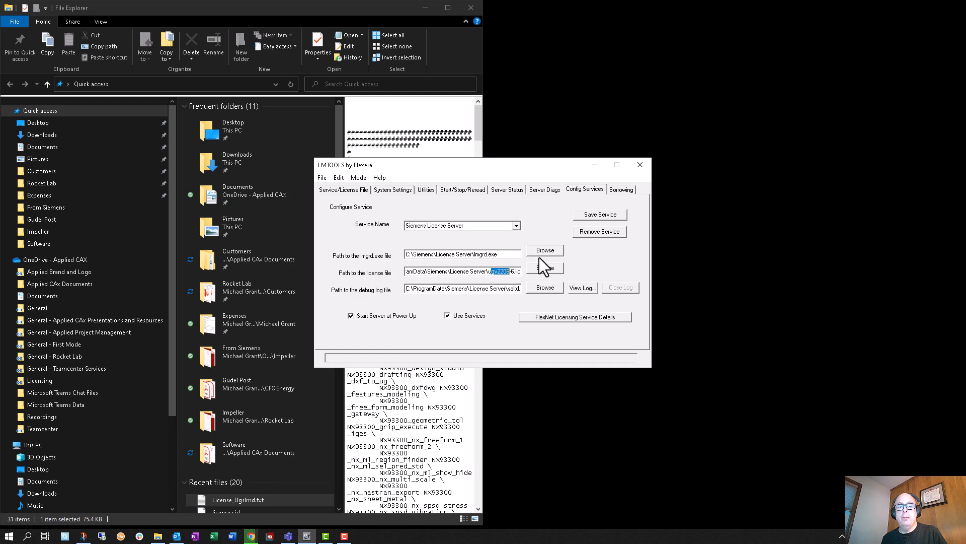
Step: Browse for the lmgrd.exe file, move the dialog toward the screen's centre and go up to the root of drive C:
click(560, 251)
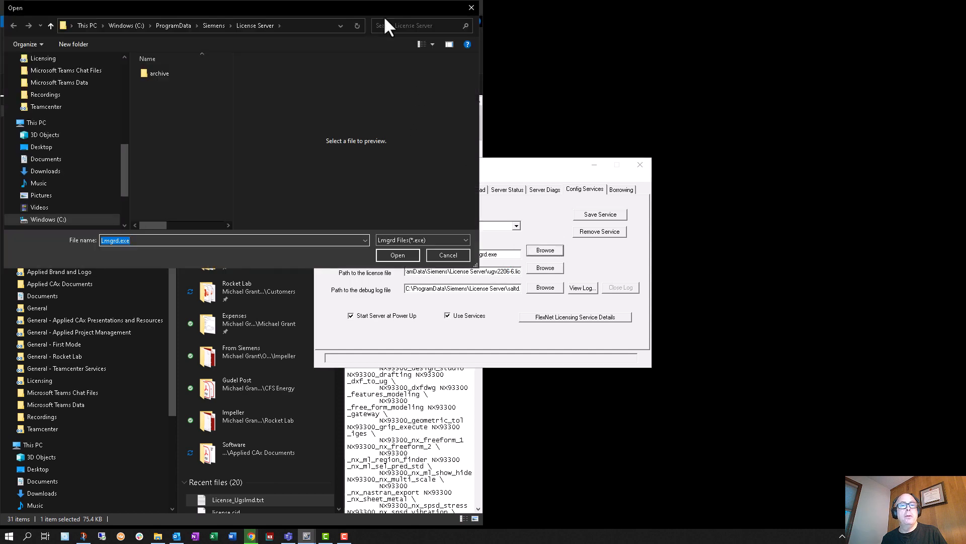
drag(381, 8, 603, 125)
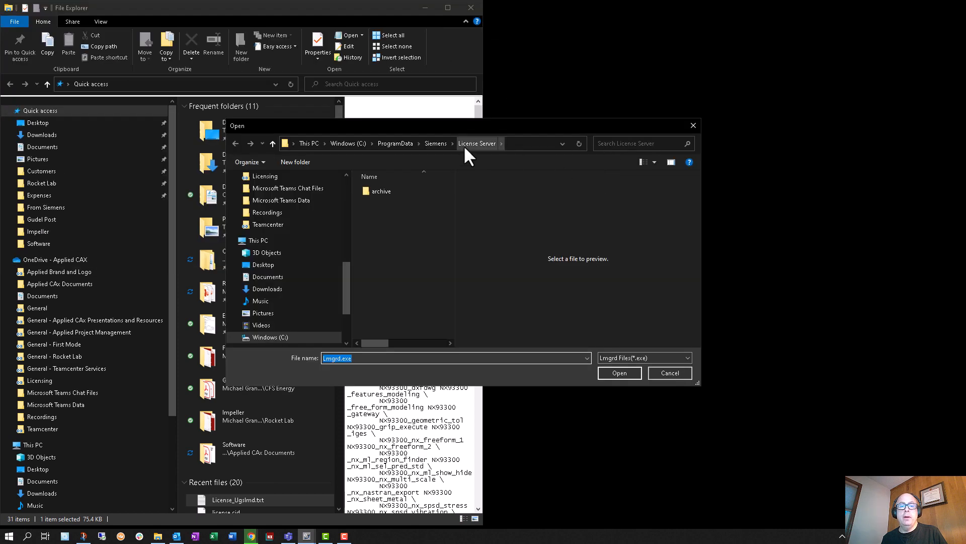
click(429, 145)
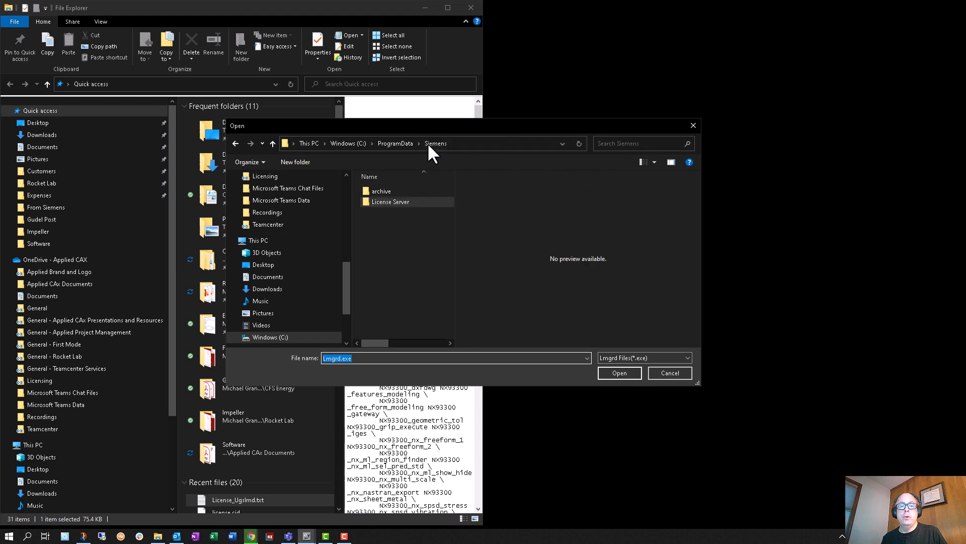
click(403, 143)
click(352, 143)
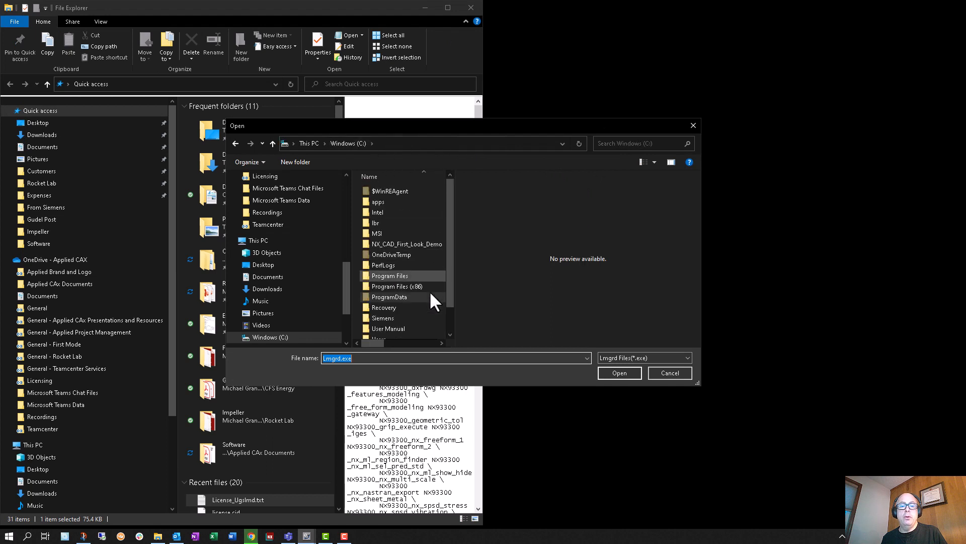
Step: Look through the Program Files and Program Files (x86) folders on drive C: for a Siemens license server folder
double_click(416, 275)
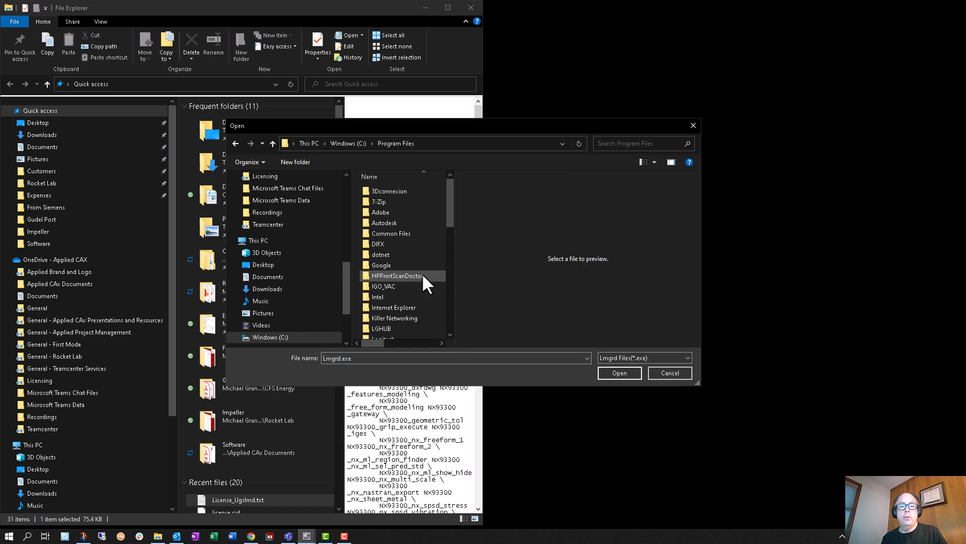
scroll(423, 277, down, 6)
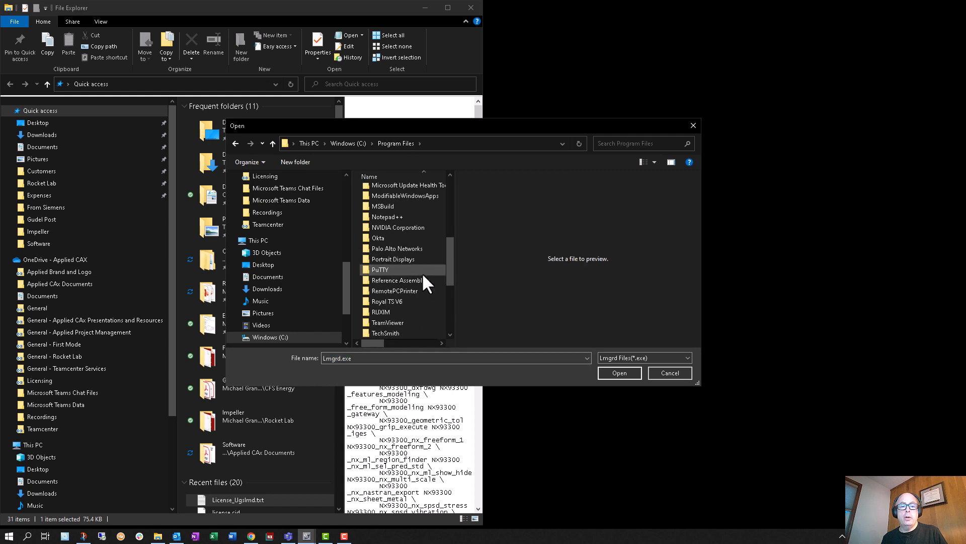
scroll(422, 275, down, 2)
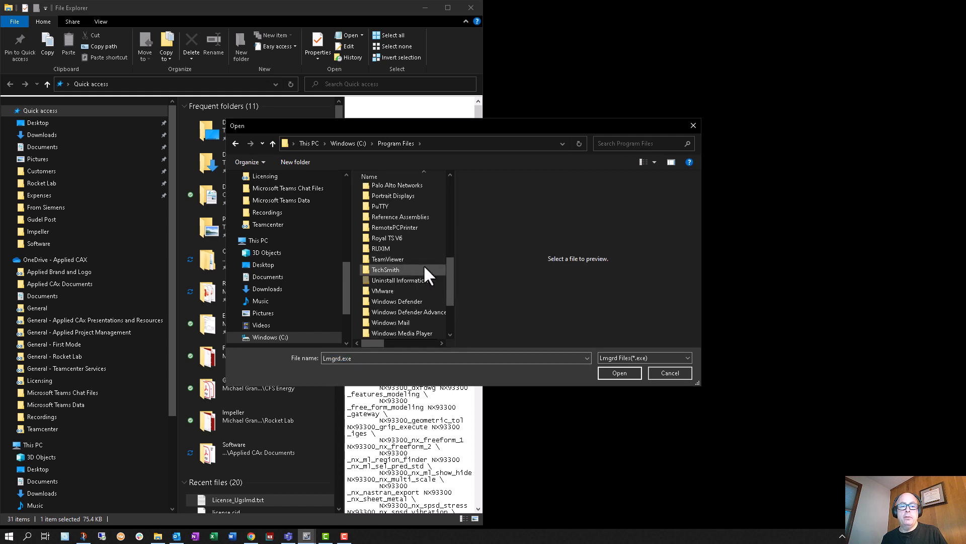
scroll(423, 246, up, 2)
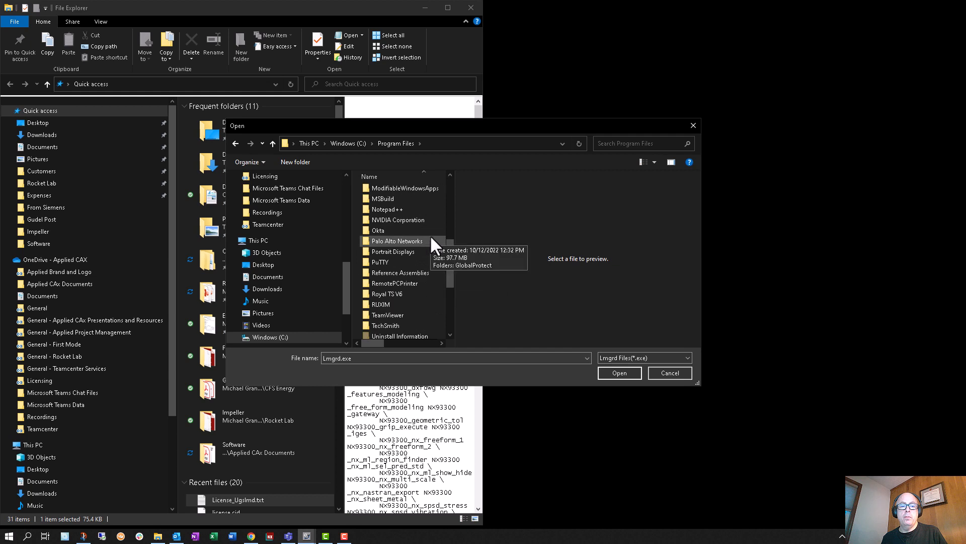
scroll(423, 201, up, 1)
click(348, 144)
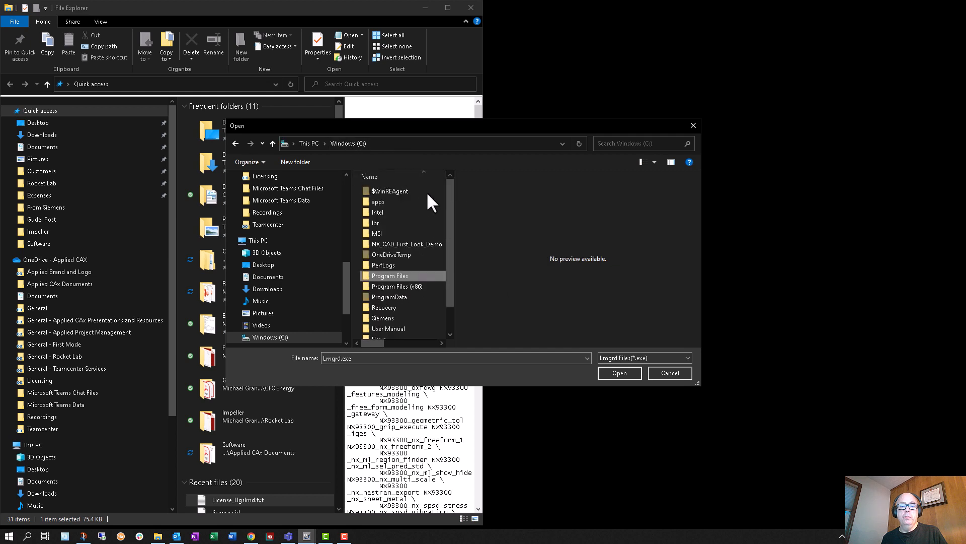
double_click(420, 285)
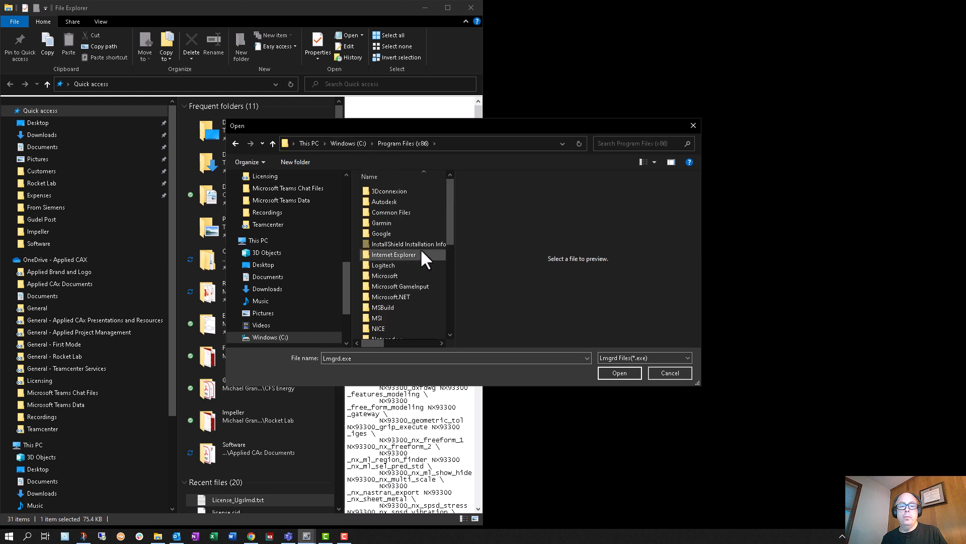
scroll(421, 249, down, 4)
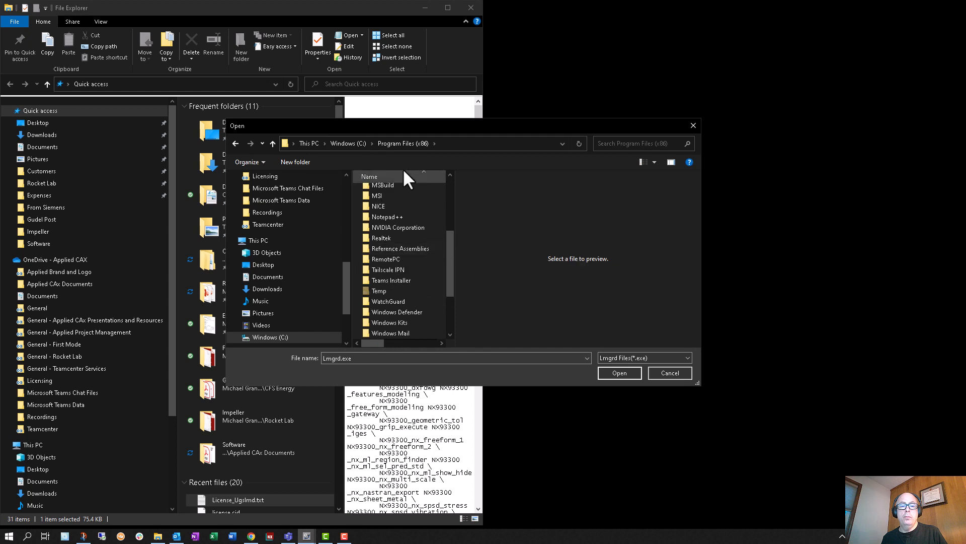
click(344, 143)
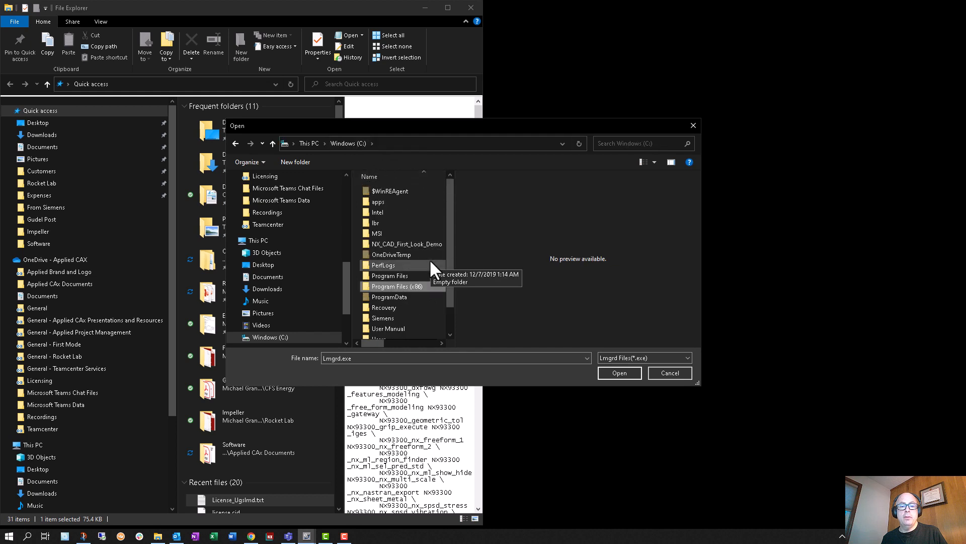
Step: Open the C:\Siemens\License Server folder in the file dialog and move the dialog aside to uncover LMTOOLS
double_click(415, 318)
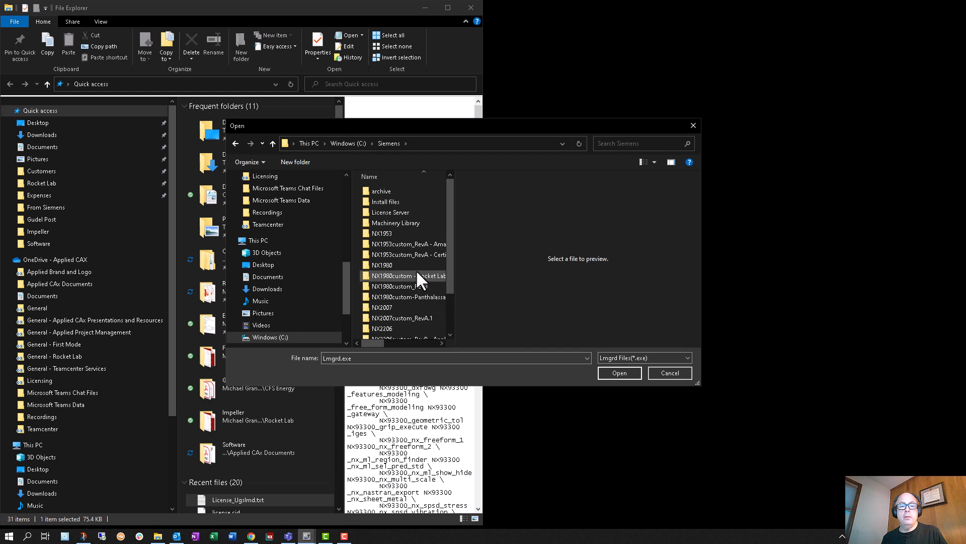
double_click(422, 213)
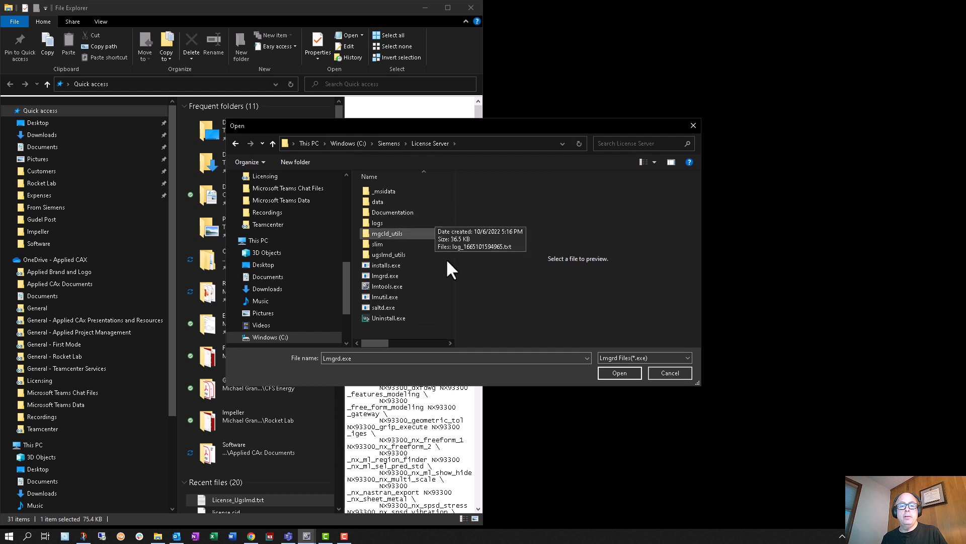
drag(521, 140, 521, 140)
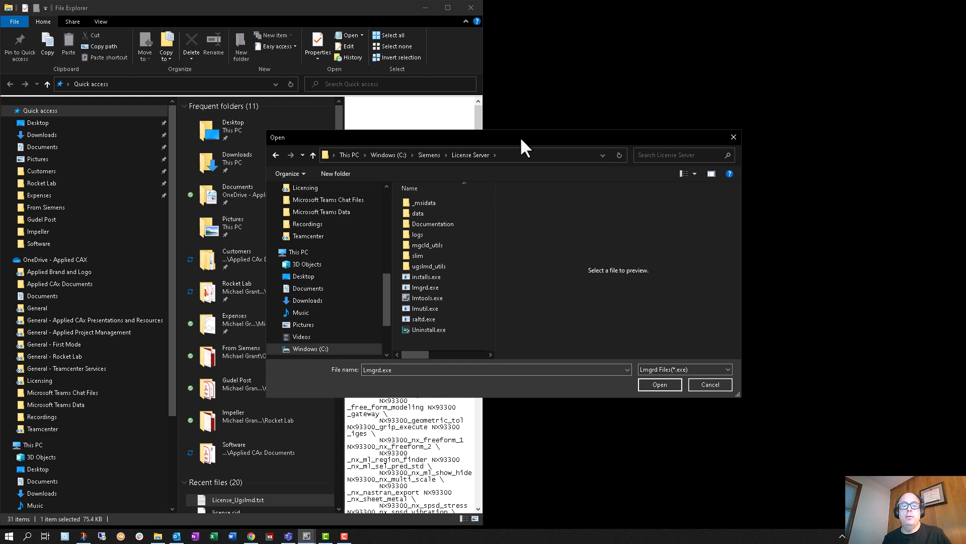
click(429, 154)
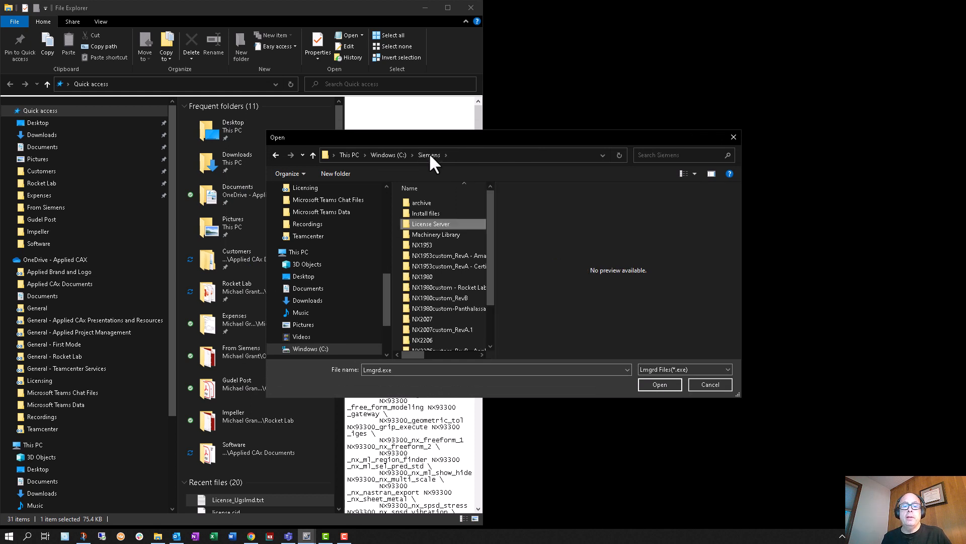
double_click(427, 222)
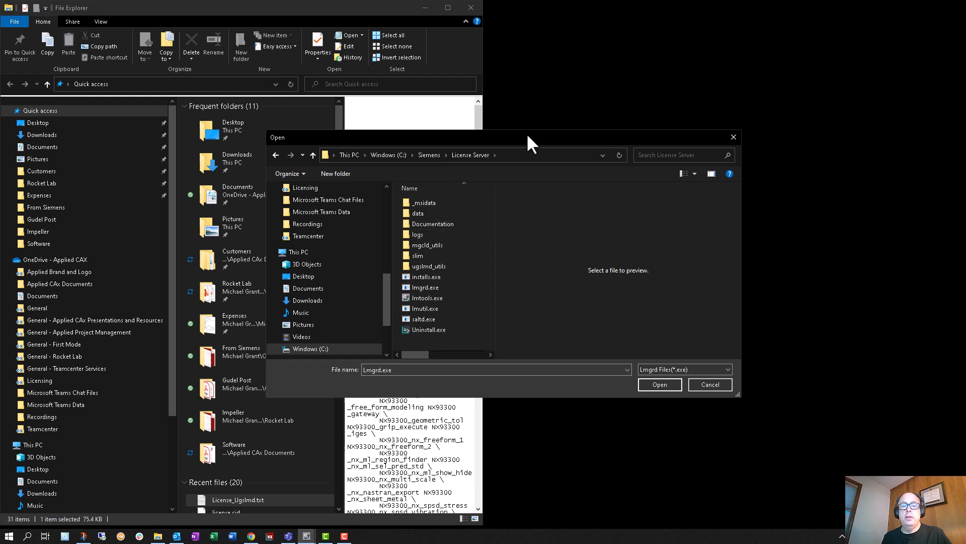
drag(526, 134, 717, 185)
click(450, 171)
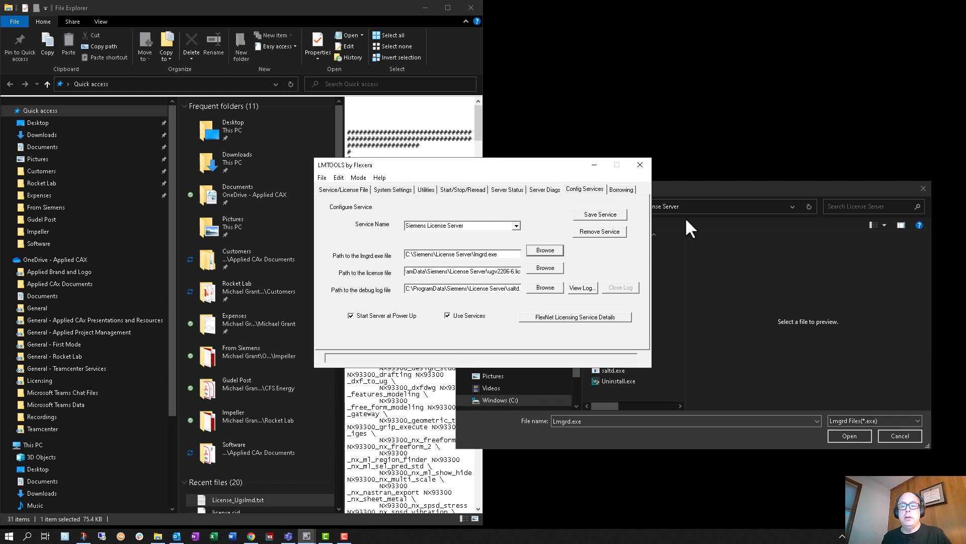
click(707, 183)
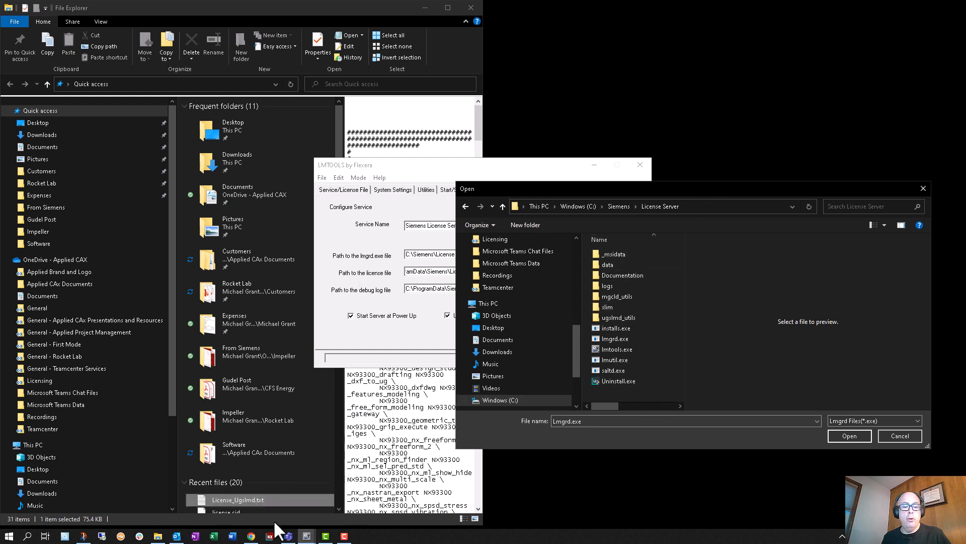
Step: Copy License_Ugslmd.txt from Downloads into the C:\Siemens\License Server folder and set the dialog to show all files
click(118, 135)
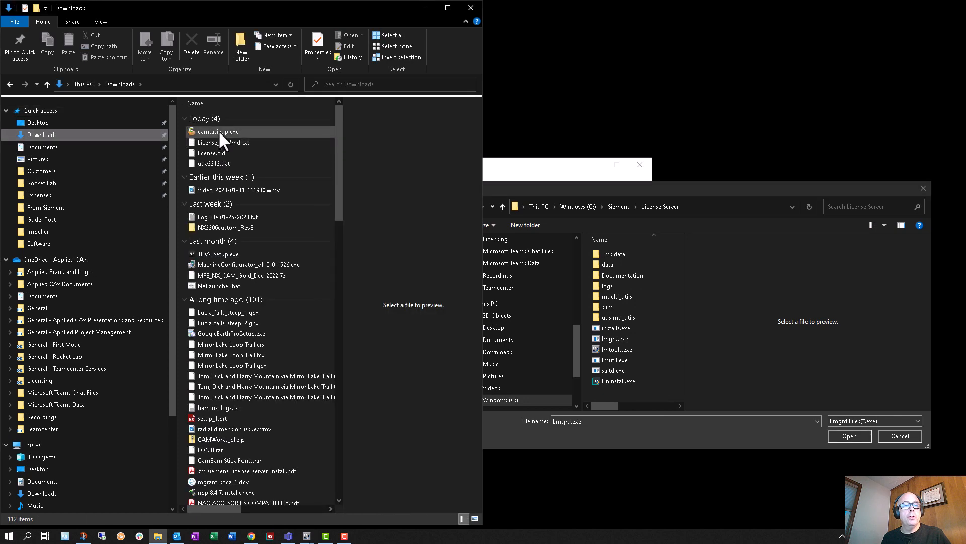
click(269, 142)
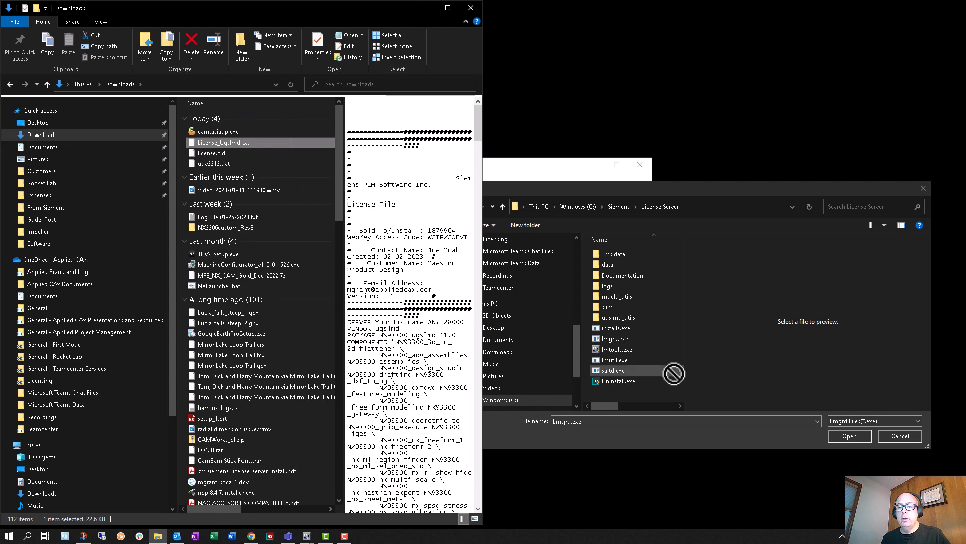
click(226, 149)
click(225, 144)
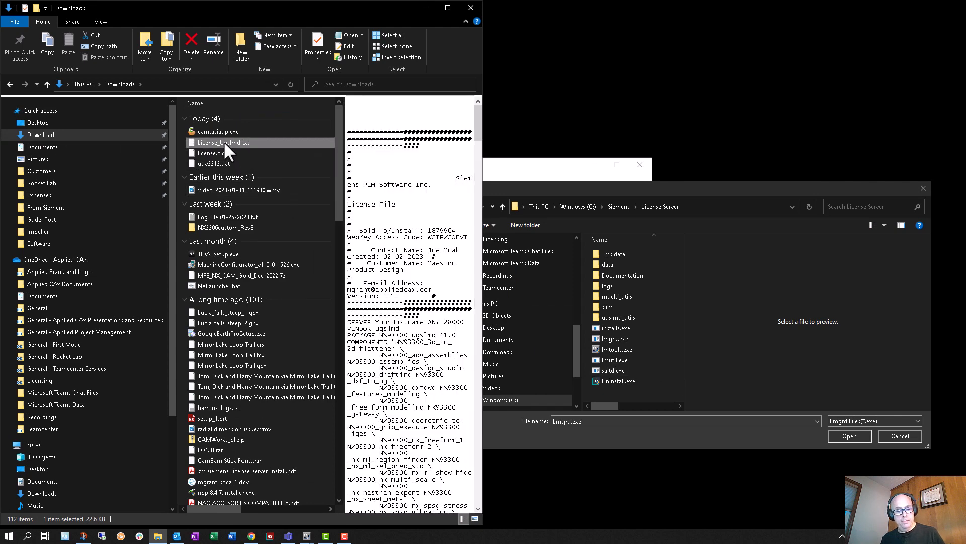
key(ctrl+c)
click(646, 396)
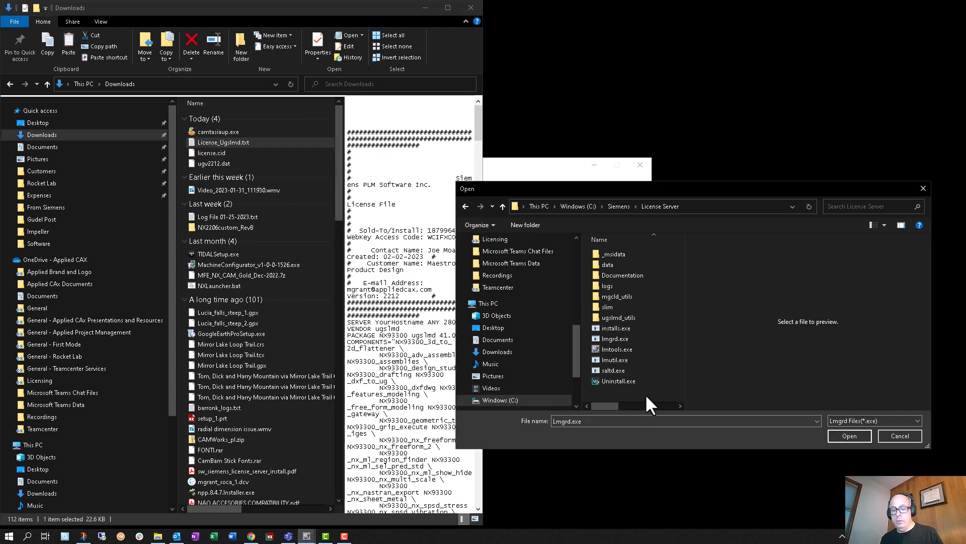
click(859, 421)
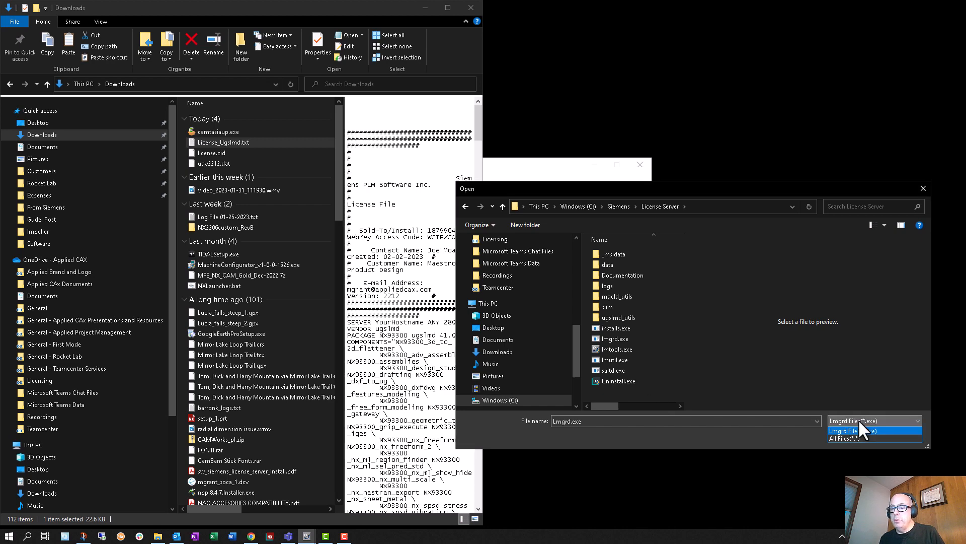
click(846, 438)
Step: Rename the copied License_Ugslmd.txt in the License Server folder as splm11.lic and cancel the file dialog
click(628, 349)
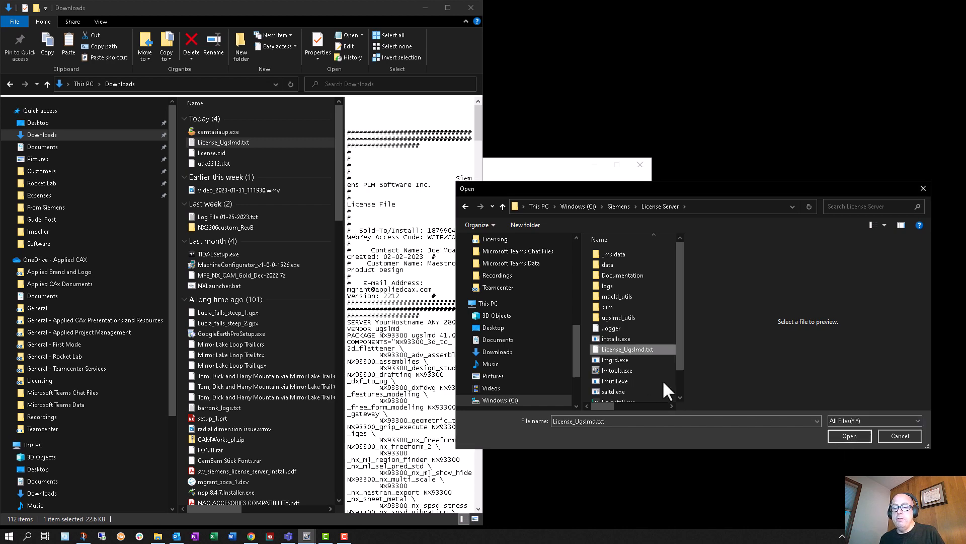
scroll(636, 360, down, 1)
click(636, 321)
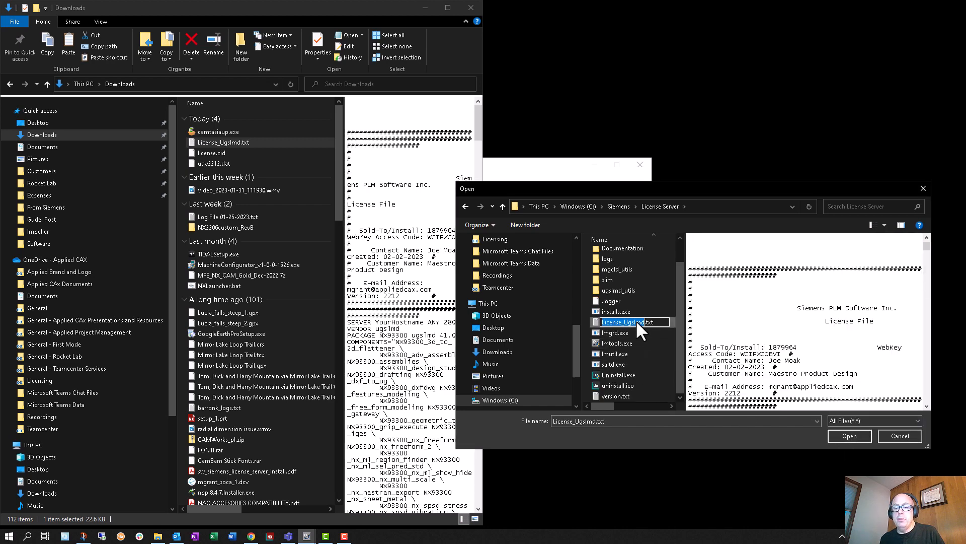
text(splm)
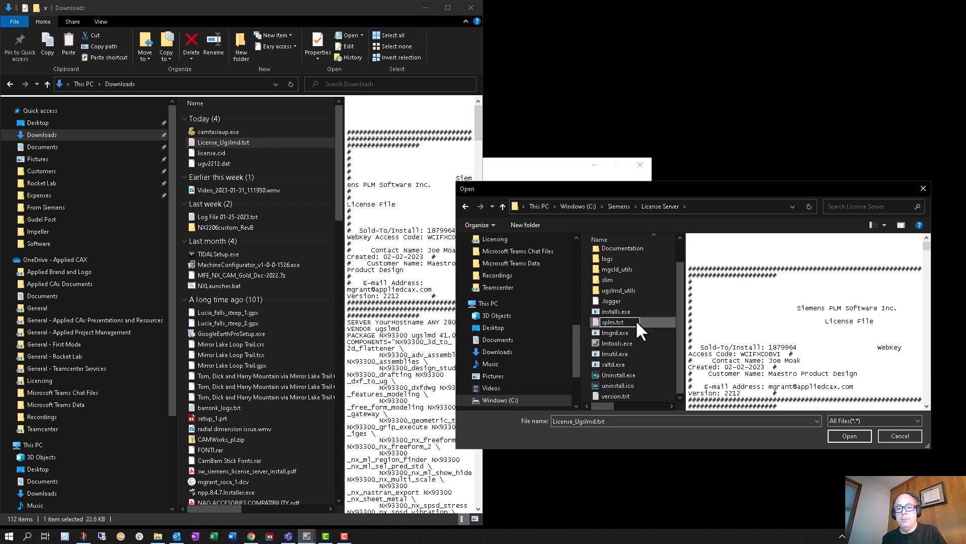
text(11)
key(End)
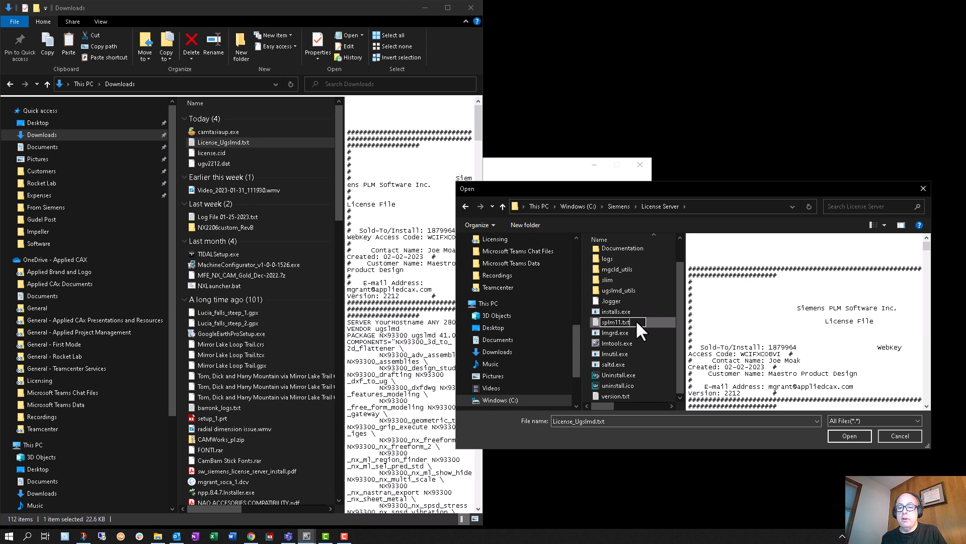
key(BackSpace)
key(BackSpace)
key(BackSpace)
text(l)
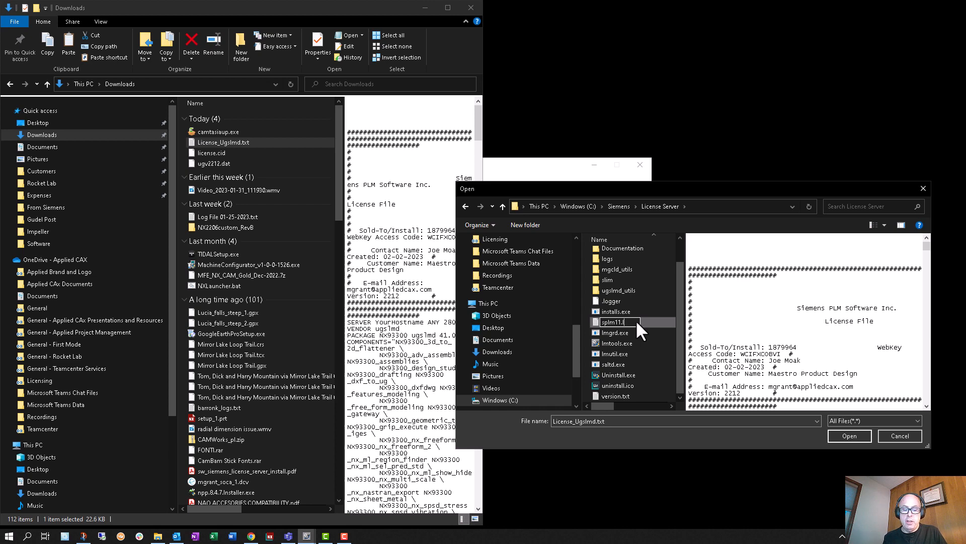
text(ic)
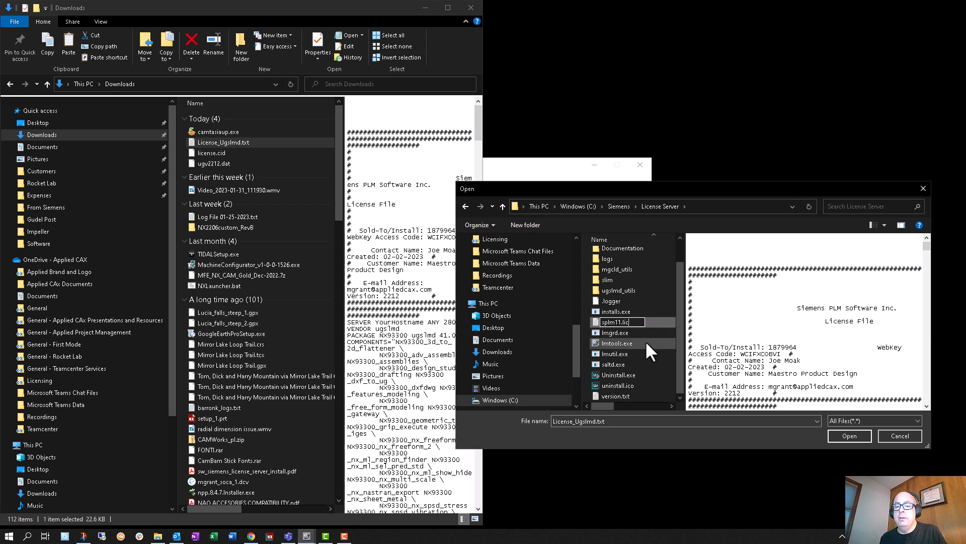
key(Return)
click(530, 273)
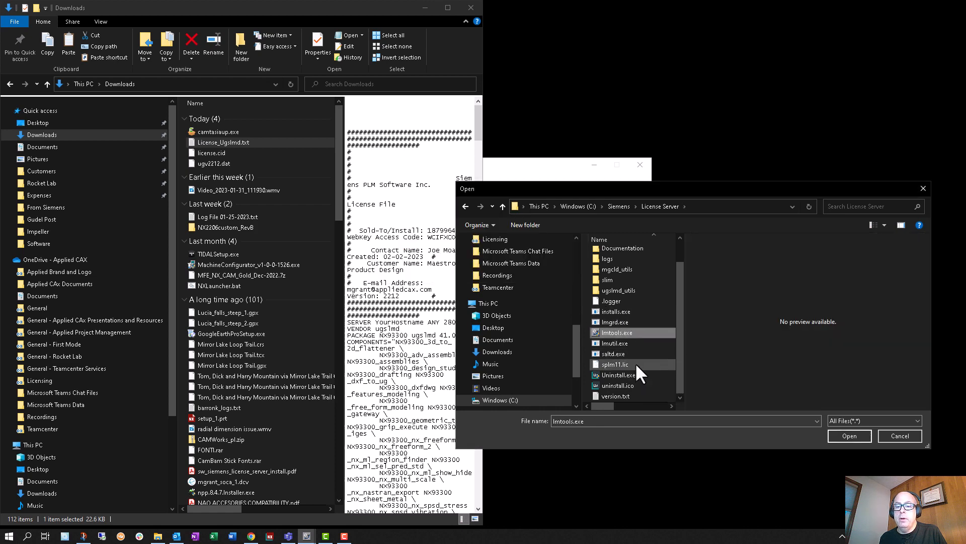
click(907, 435)
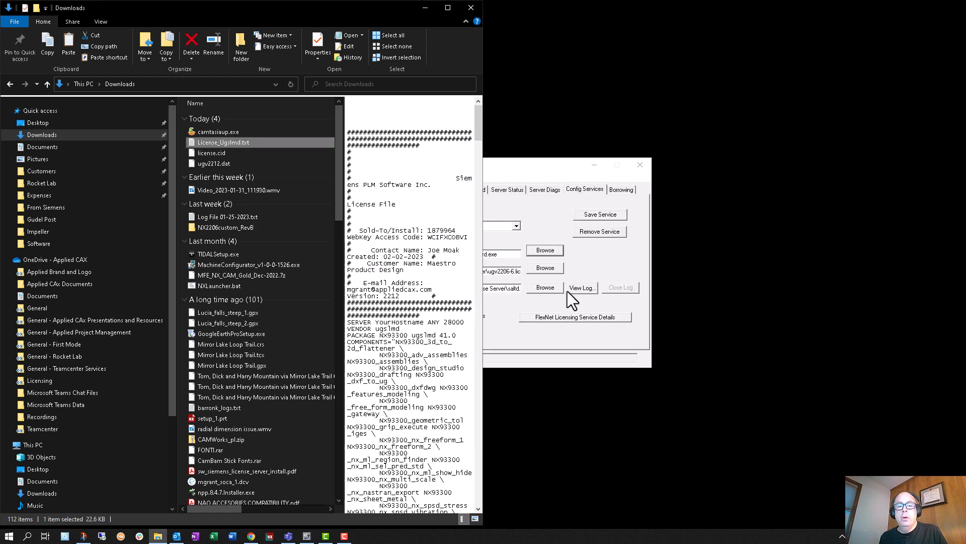
Step: Start browsing for the license file in LMTOOLS and open the C:\Siemens\License Server folder in the file dialog
drag(503, 255, 390, 250)
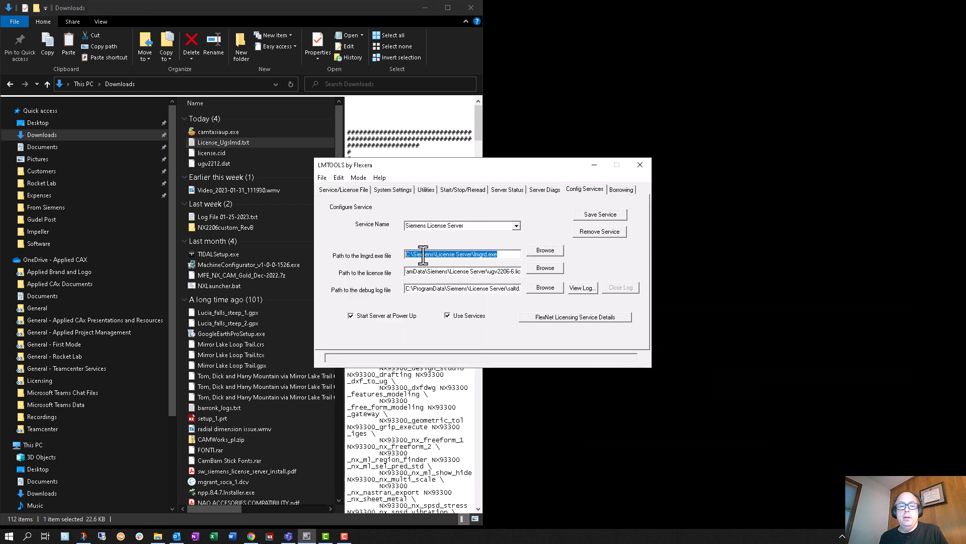
click(535, 267)
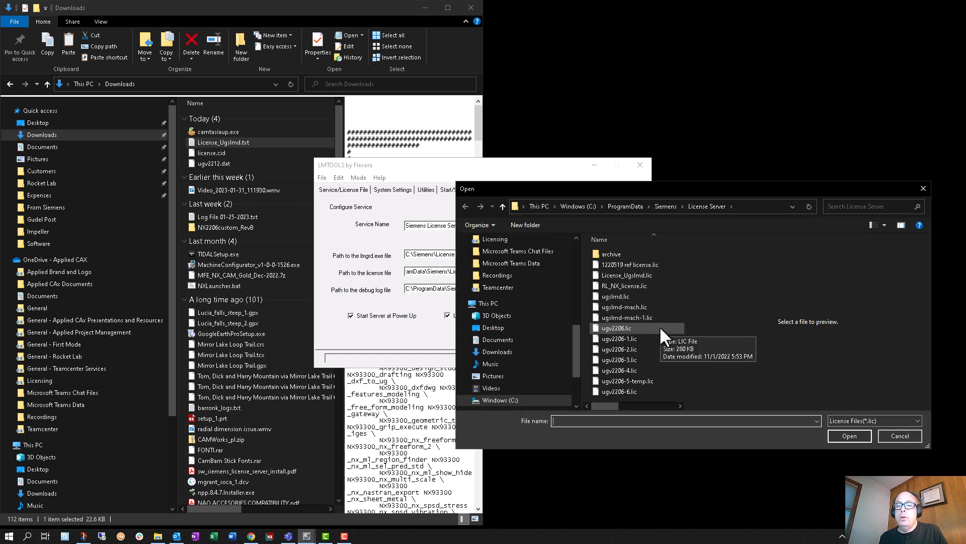
click(578, 207)
scroll(642, 327, down, 1)
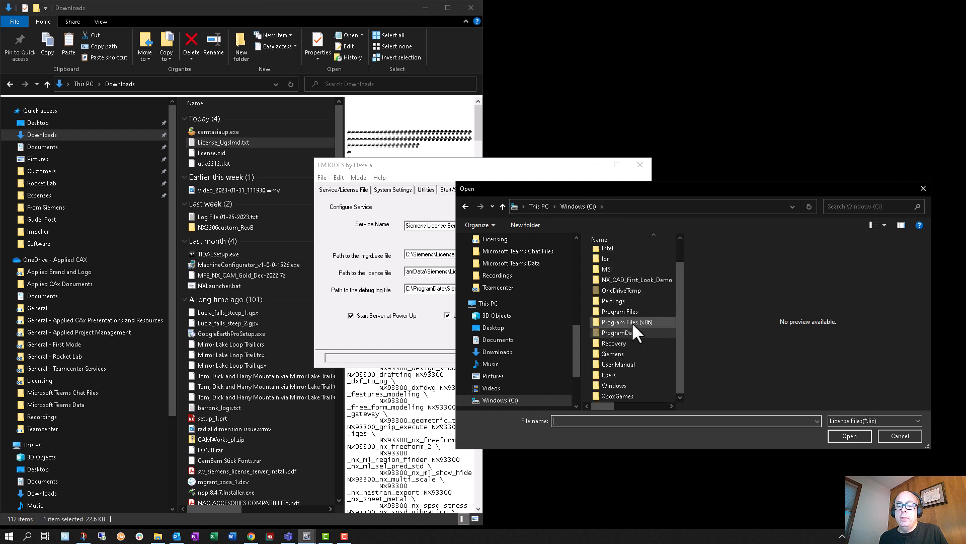
double_click(624, 353)
scroll(635, 296, down, 1)
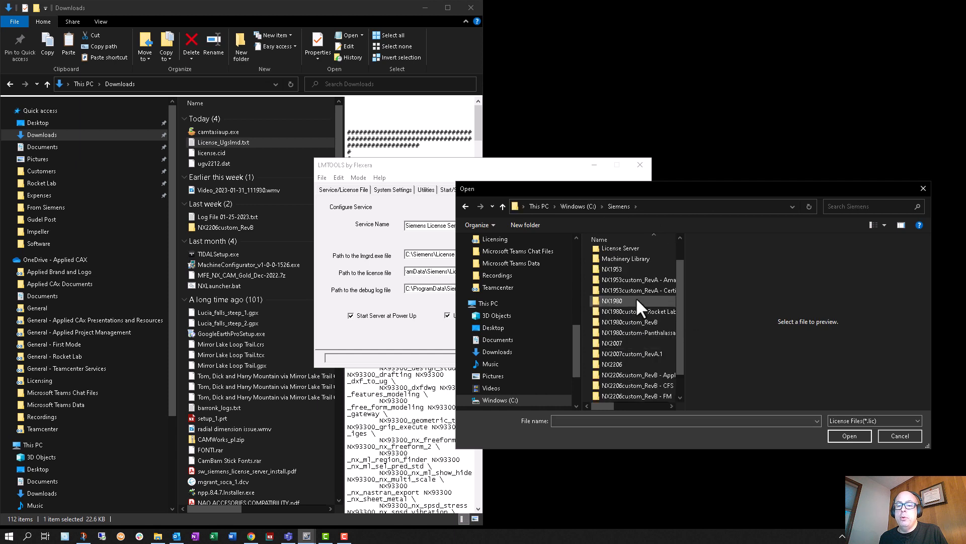
double_click(627, 248)
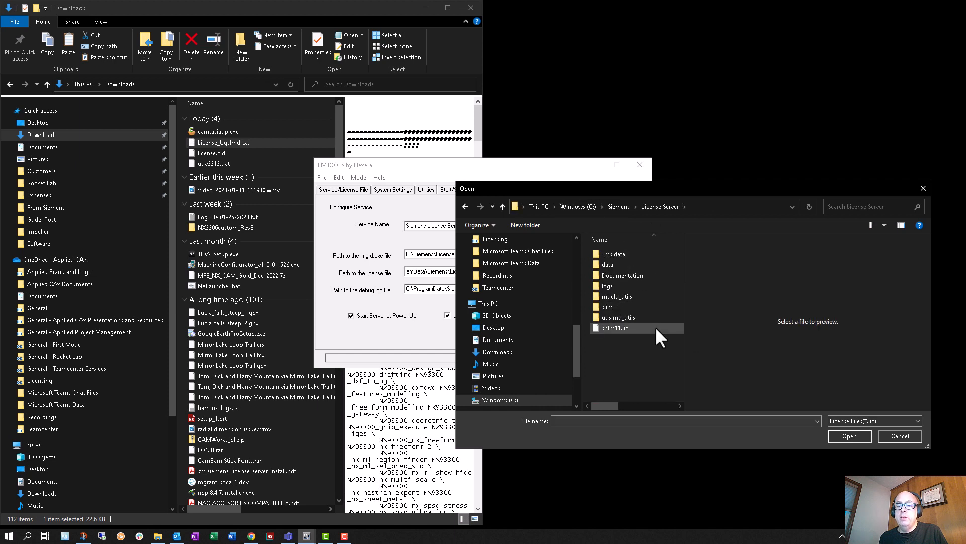
Step: Open splm11.lic from the License Server folder for editing in Notepad++
click(618, 328)
right_click(618, 327)
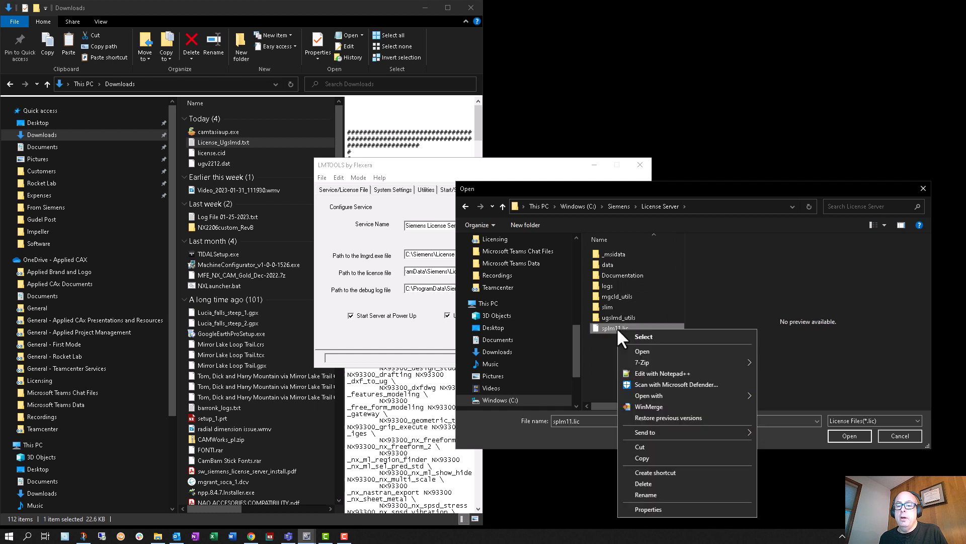
click(657, 371)
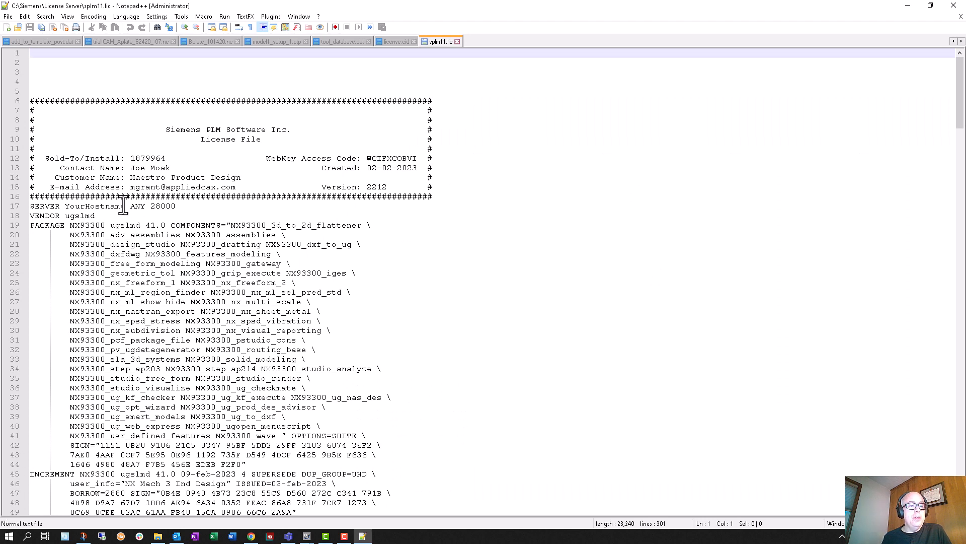
Step: Set the port number at the end of the SERVER line in splm11.lic to 29000
drag(125, 206, 64, 206)
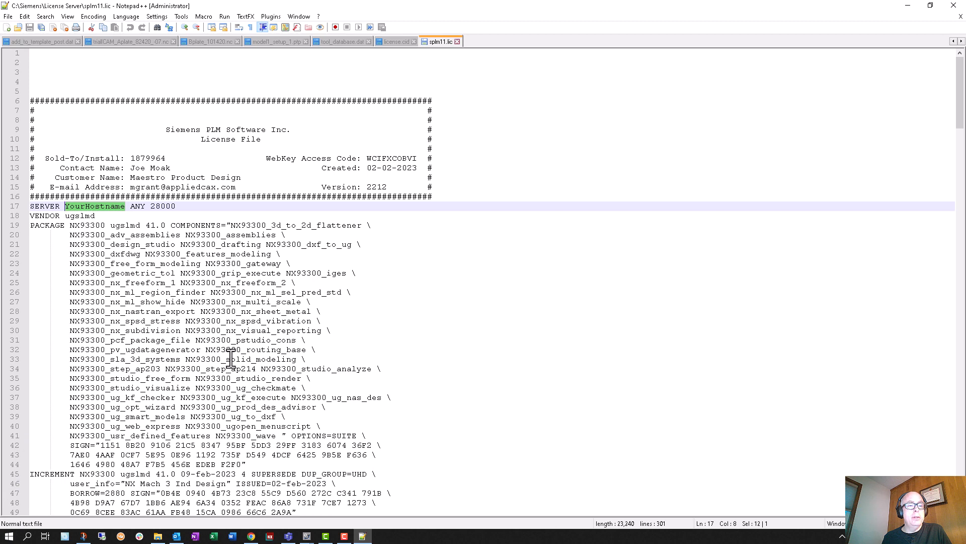
click(161, 206)
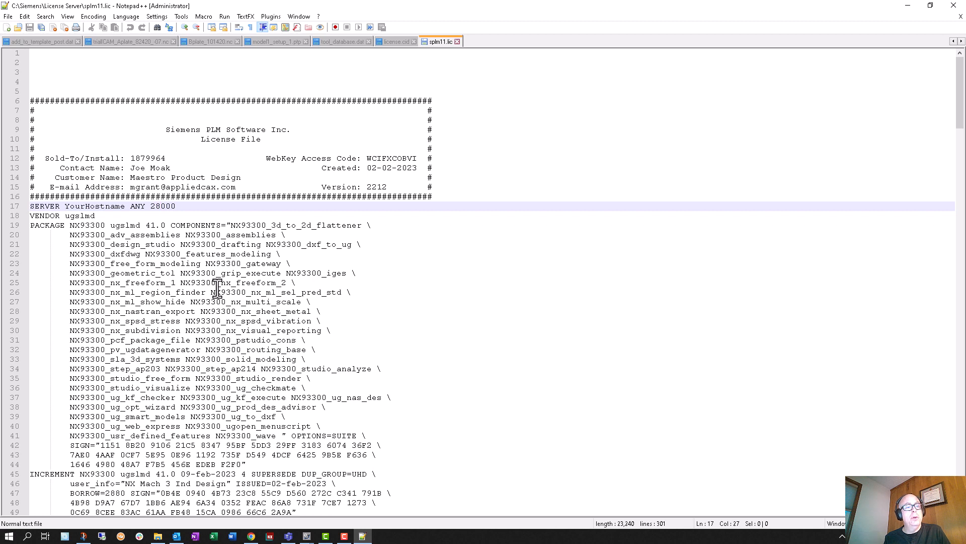
text(\9)
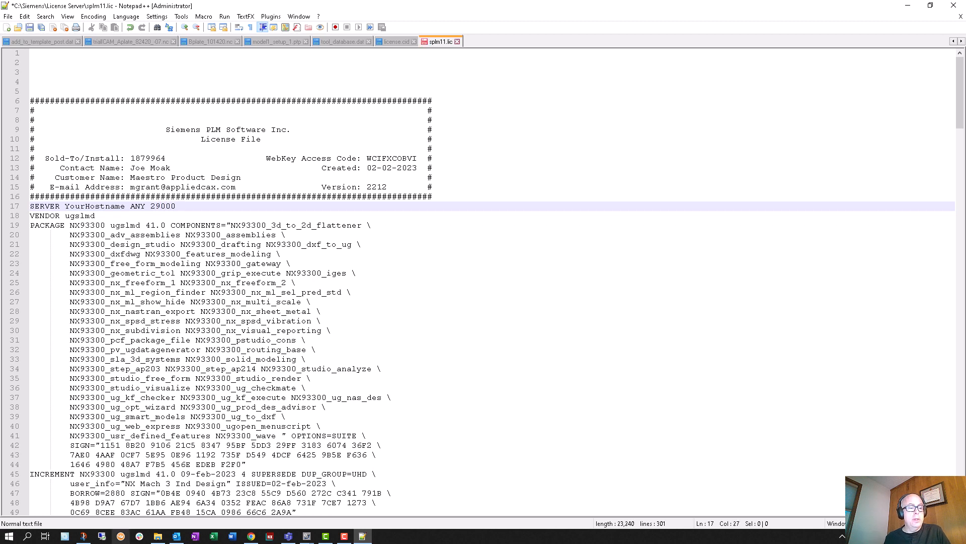
Step: Search Windows for "adv" and open View advanced system settings
click(11, 536)
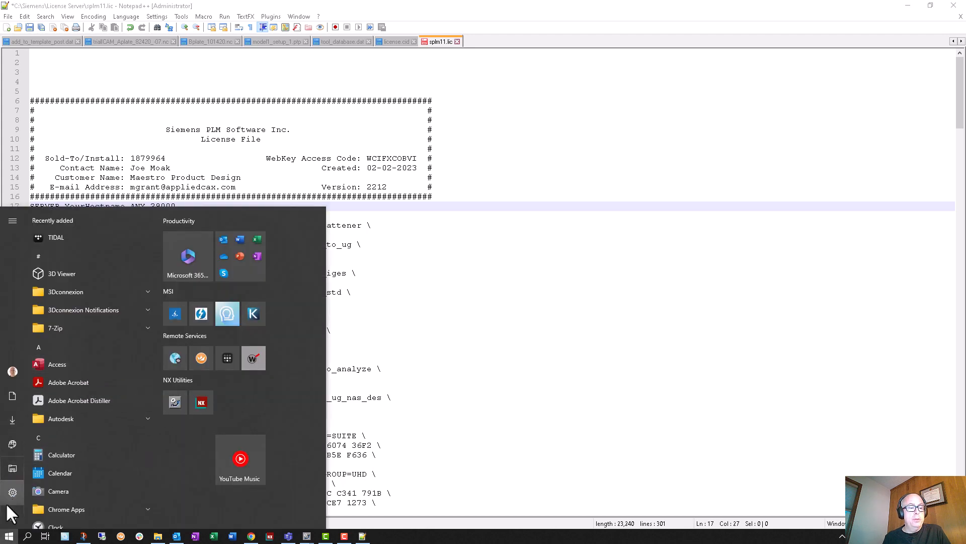
click(9, 536)
click(27, 536)
text(a)
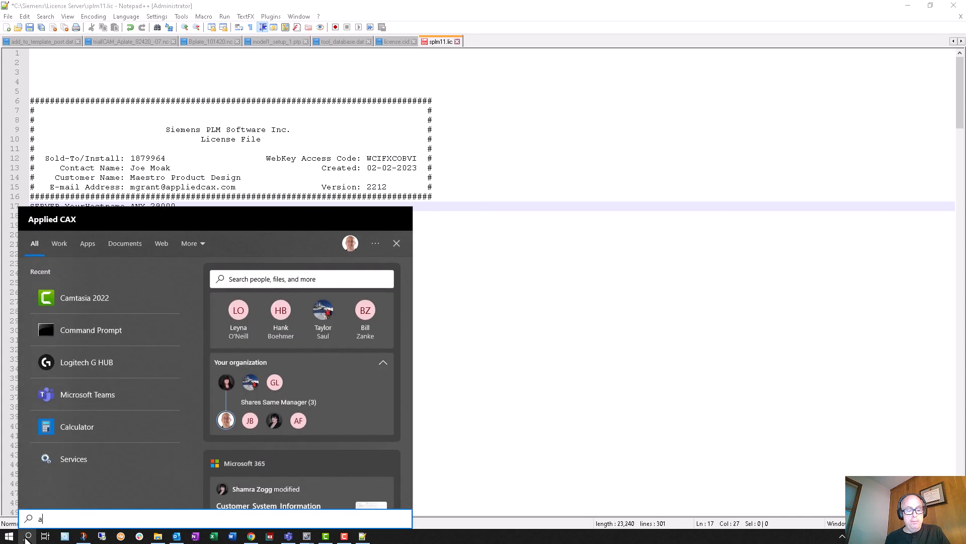
text(dv)
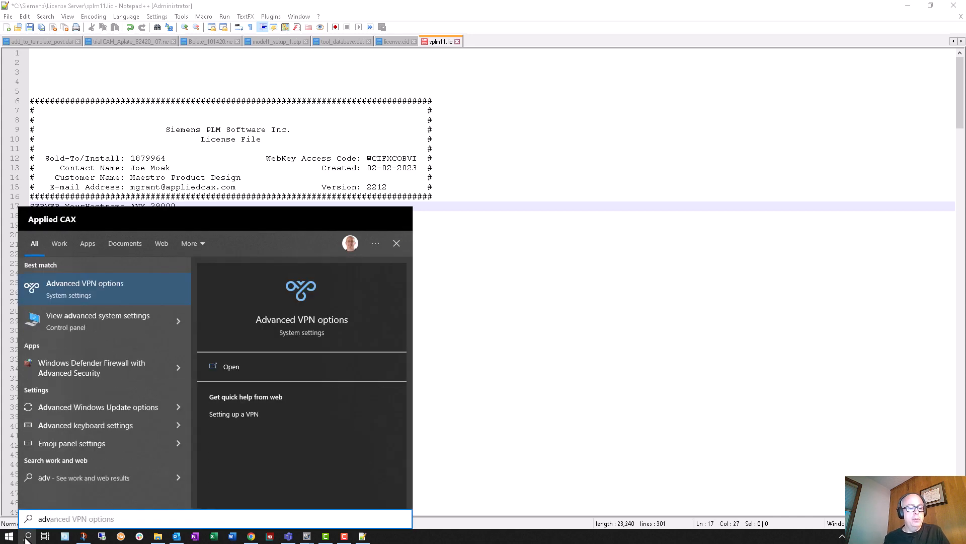
key(Down)
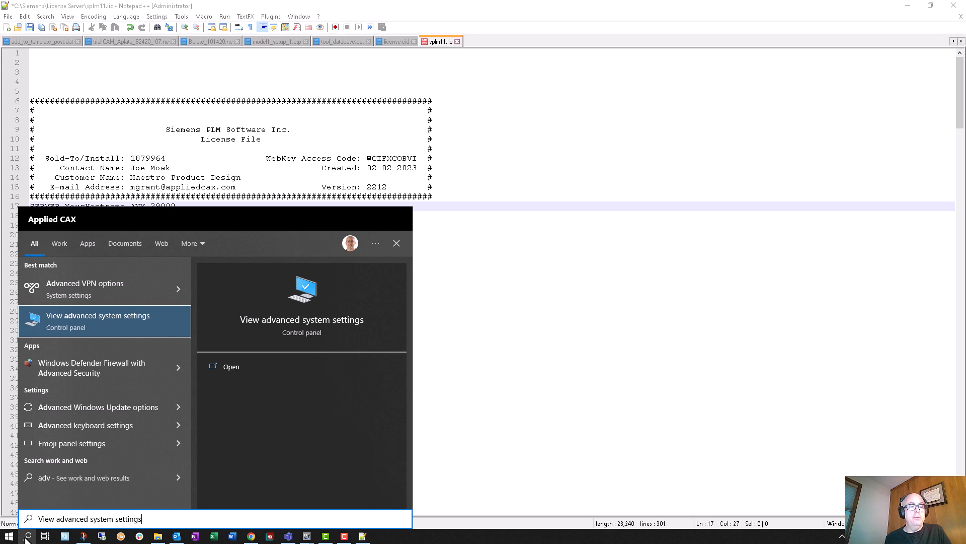
key(Return)
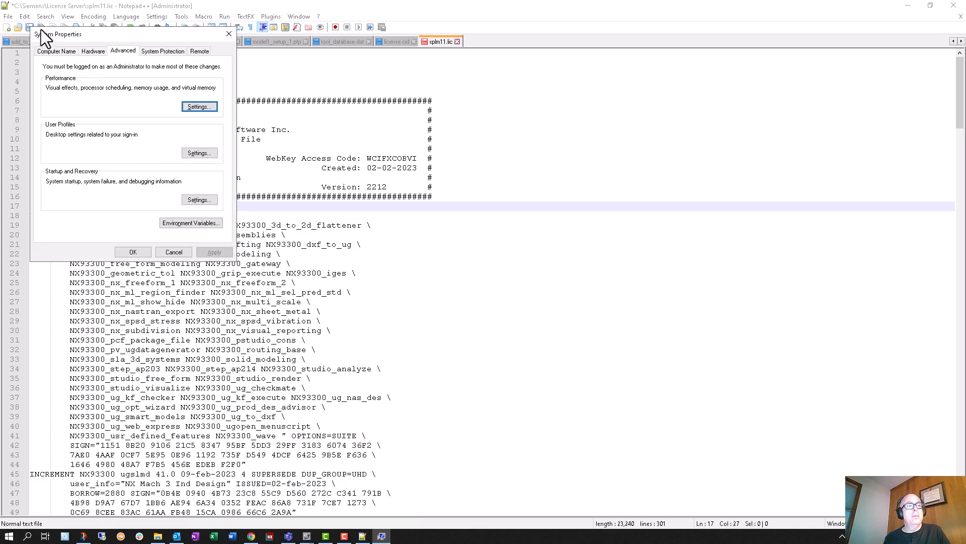
Step: Show the computer name details in System Properties, copy the full computer name and cancel the dialog
drag(42, 30, 363, 32)
drag(94, 34, 450, 206)
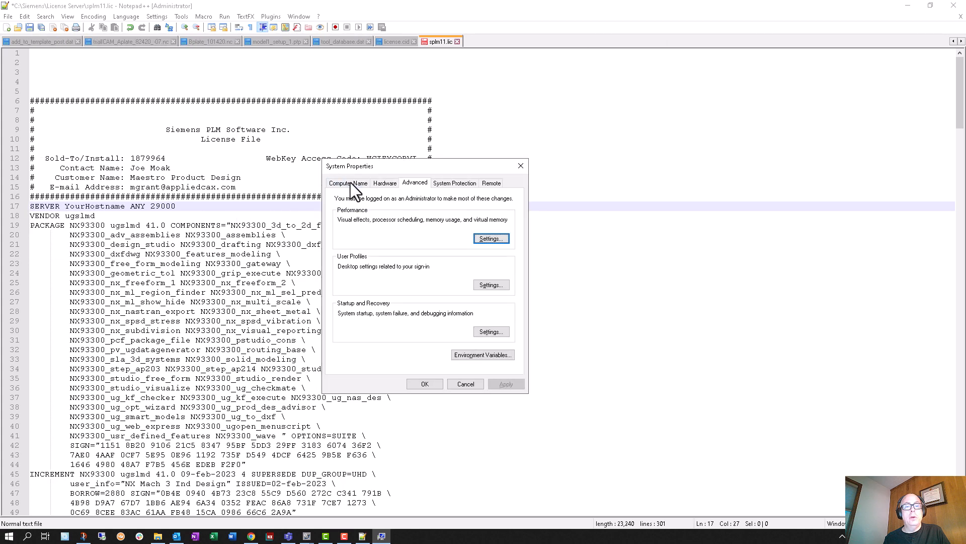
click(349, 182)
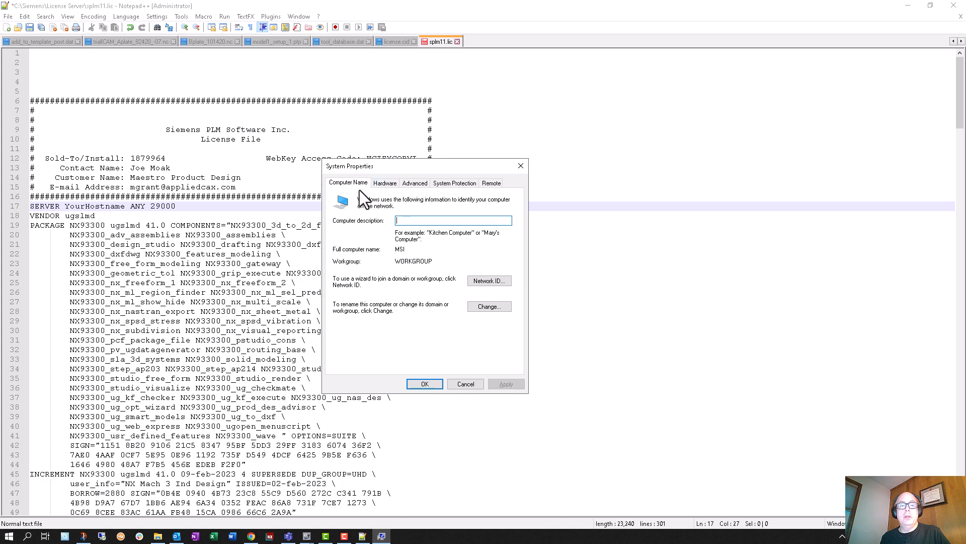
drag(408, 249, 393, 251)
key(ctrl+c)
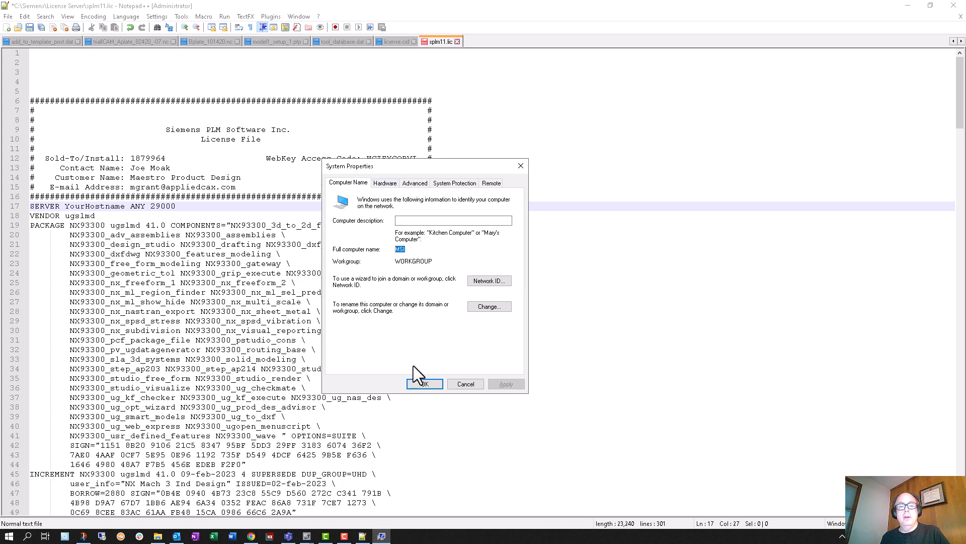
click(461, 384)
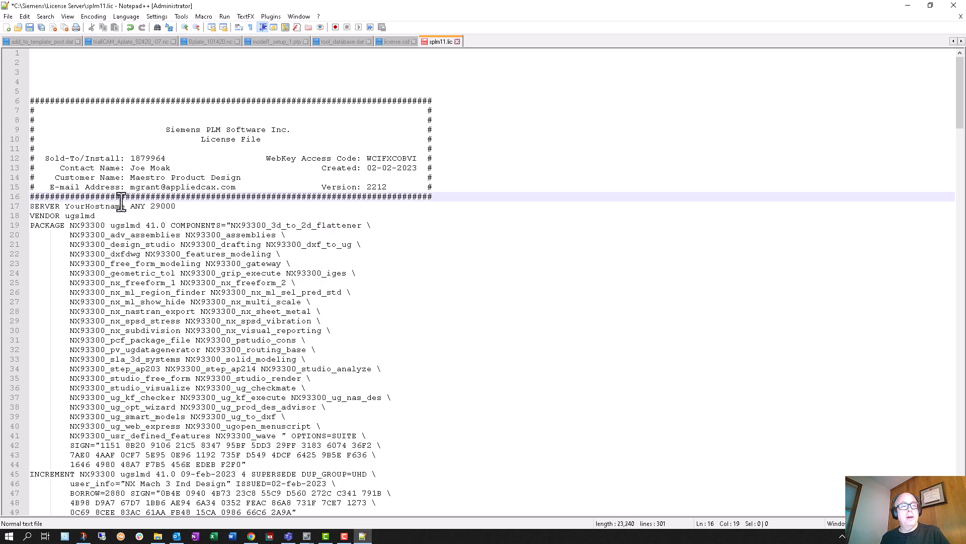
Step: Replace YourHostname in the SERVER line of splm11.lic with the copied computer name and cancel the license file dialog
drag(125, 206, 67, 205)
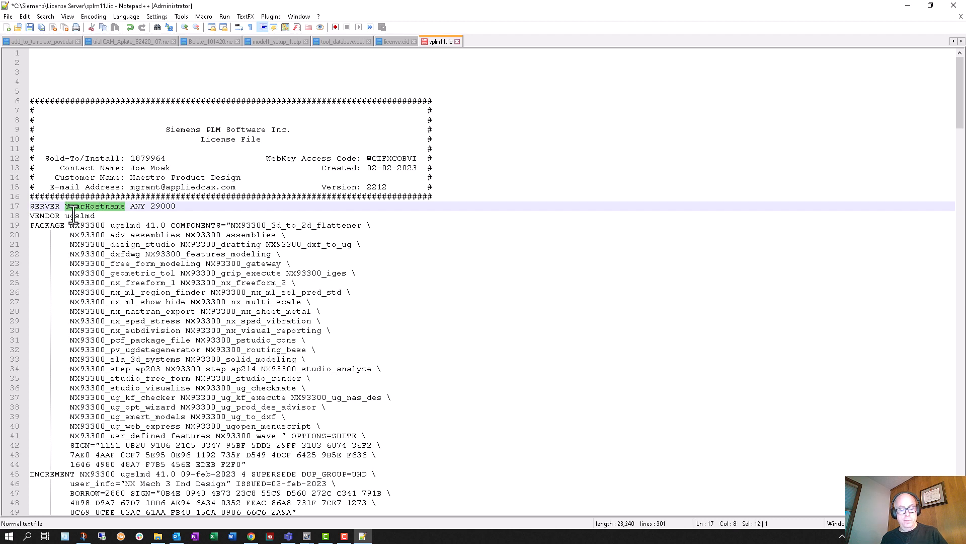
key(ctrl+v)
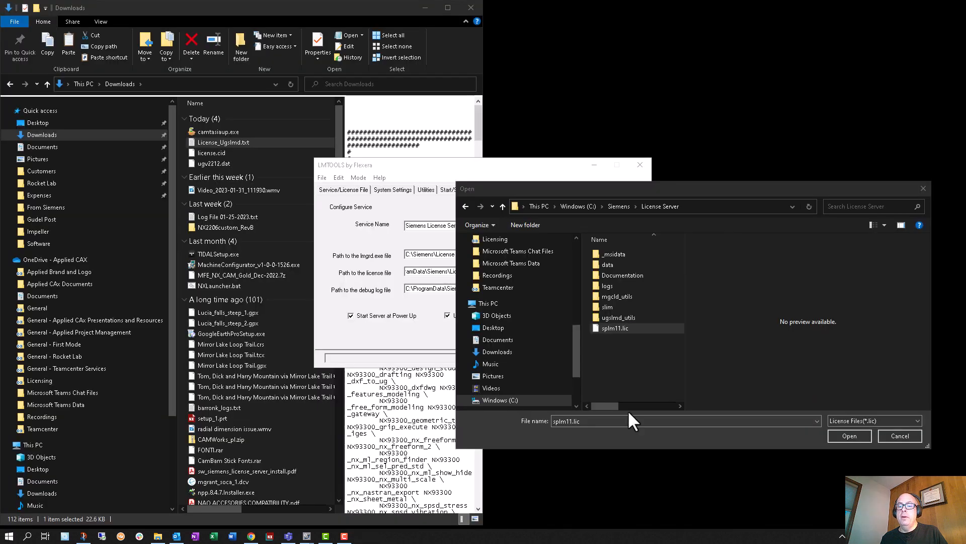
click(909, 437)
Step: Check the debug log file path in LMTOOLS and its folder in the file dialog, leaving without choosing a file
drag(431, 290, 594, 288)
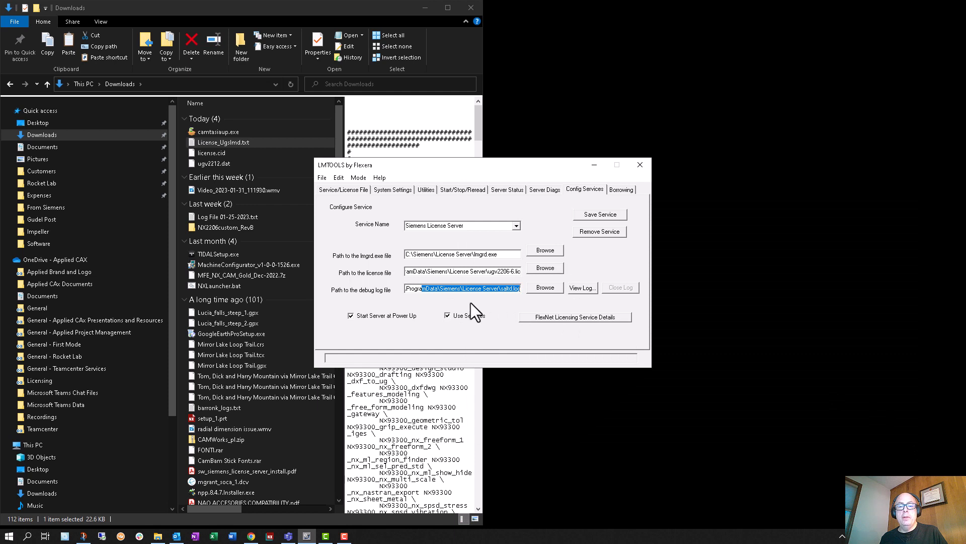
click(542, 287)
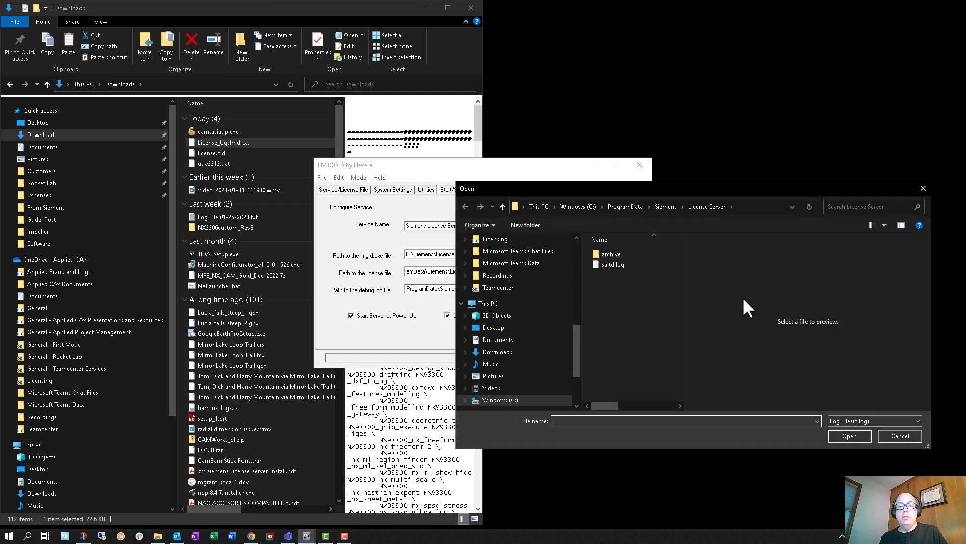
click(906, 442)
drag(492, 288, 554, 289)
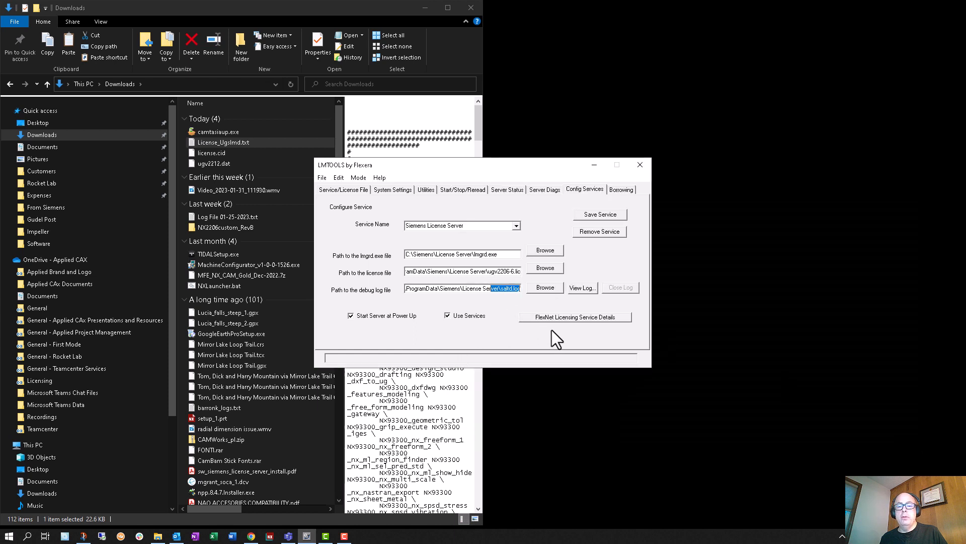
Step: Review the configured service name and the service/license file settings, and show the start, stop and reread options in LMTOOLS
click(475, 224)
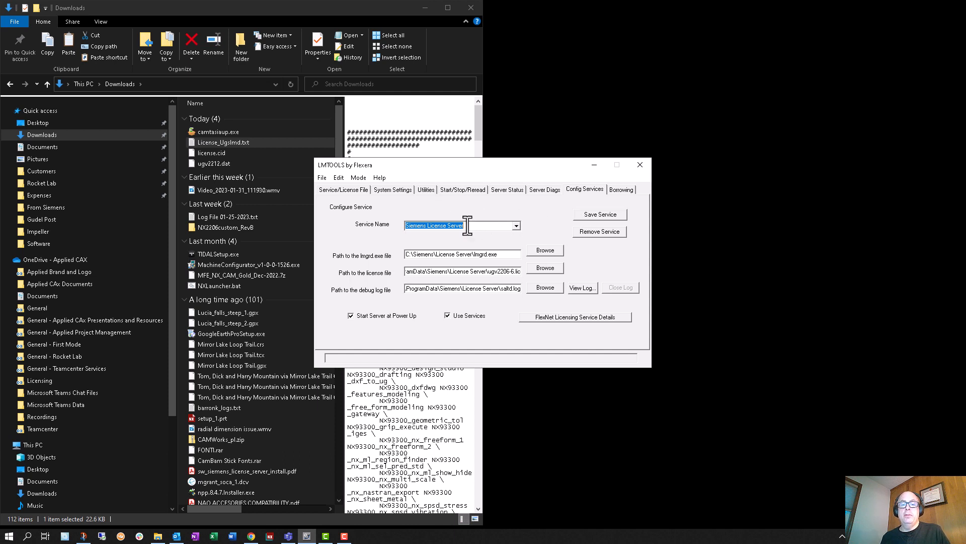
click(338, 192)
click(456, 188)
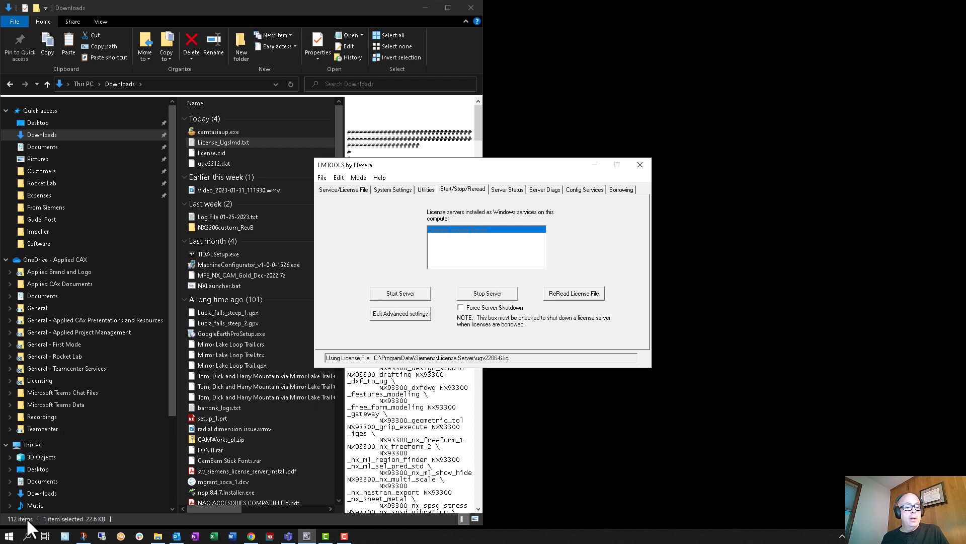
Step: Search Windows for "serv" and open the Services app
click(28, 536)
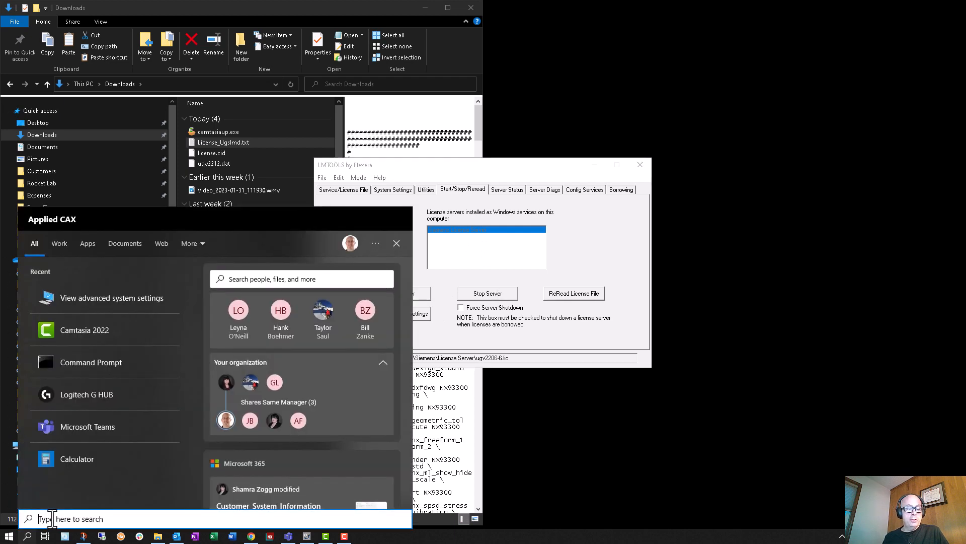
text(serv)
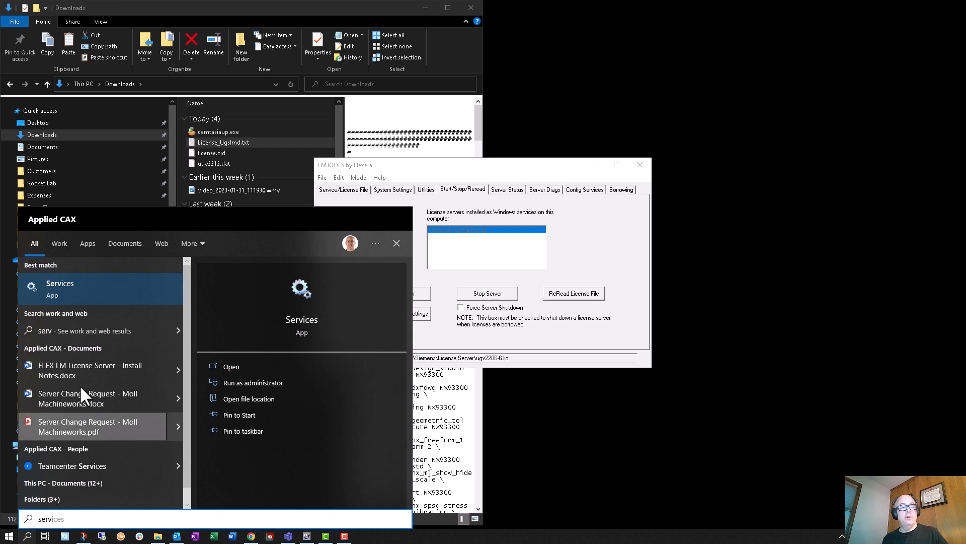
click(88, 282)
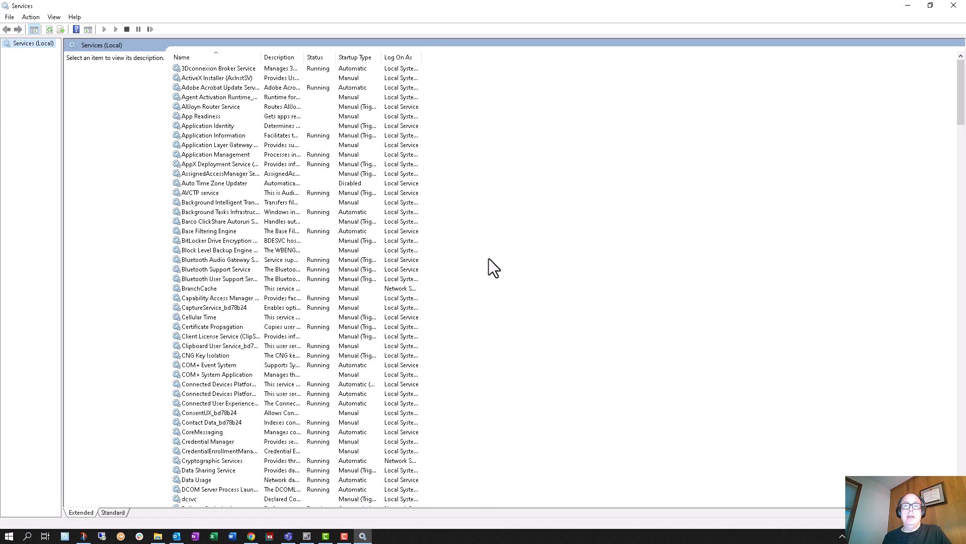
Step: Locate Siemens License Server in the list of services and bring up its available actions
scroll(488, 258, down, 20)
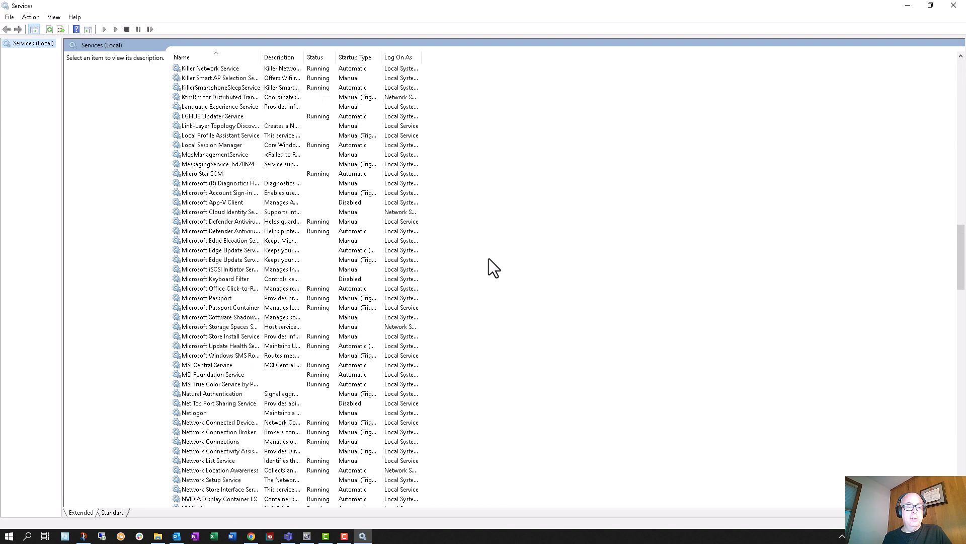
scroll(488, 258, down, 20)
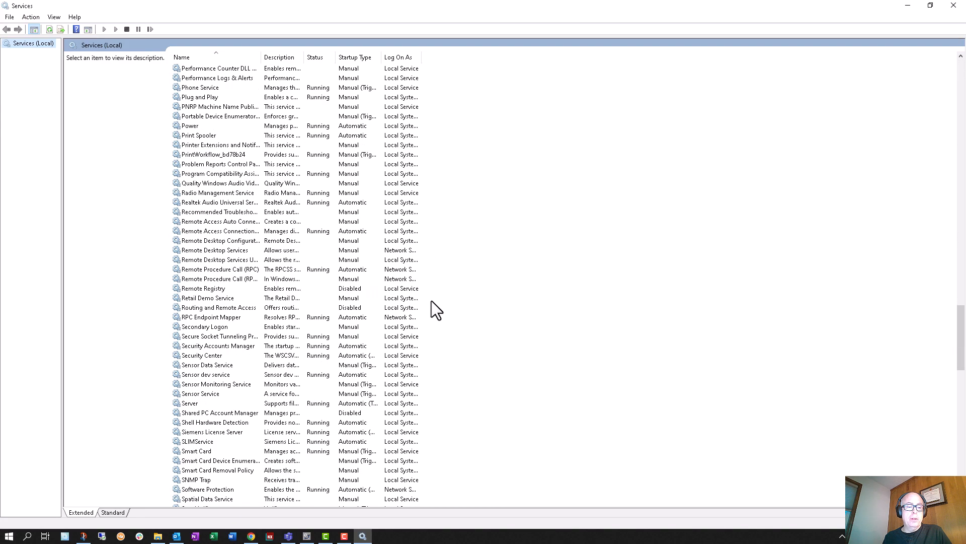
click(235, 431)
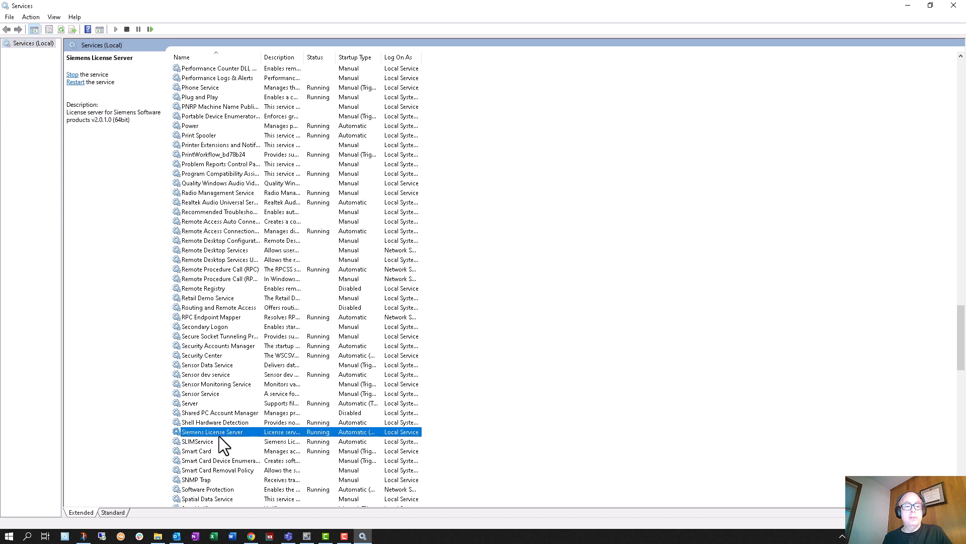
right_click(252, 433)
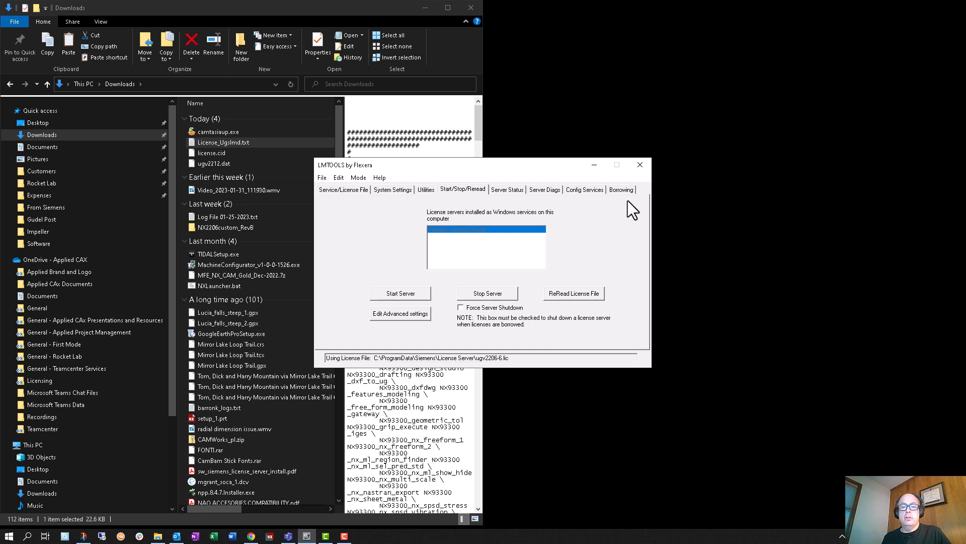
Step: Close LMTOOLS and launch the Licensing Tool from the Siemens NX program folder
click(640, 165)
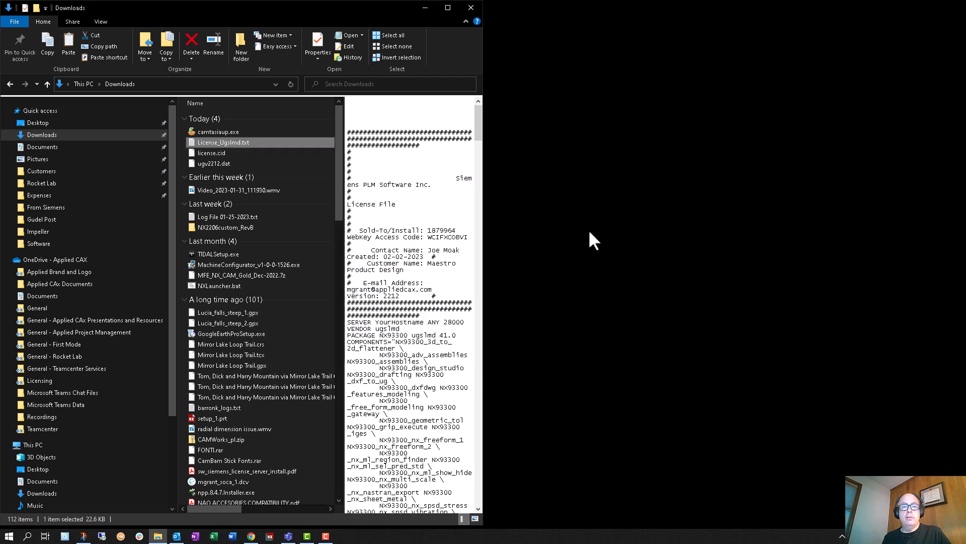
click(7, 537)
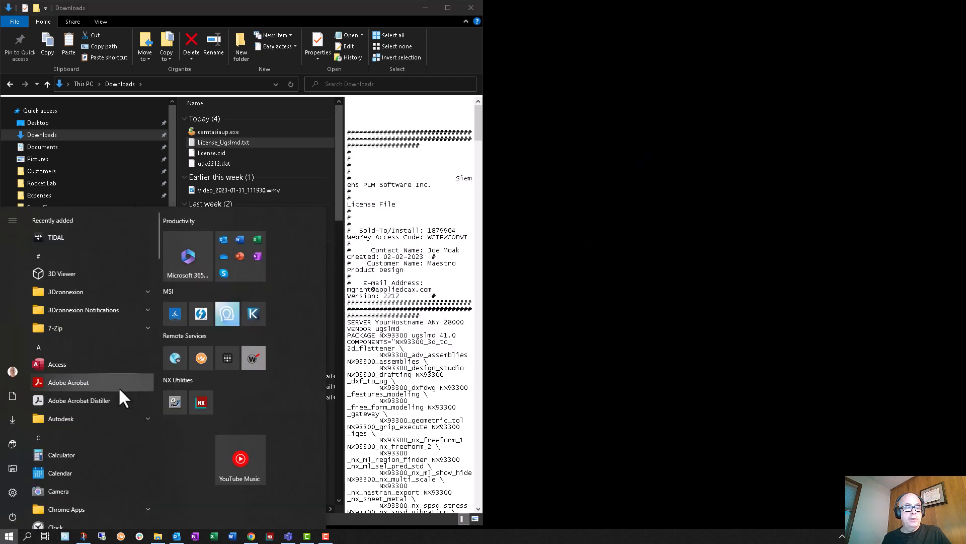
scroll(114, 385, down, 3)
scroll(108, 378, down, 8)
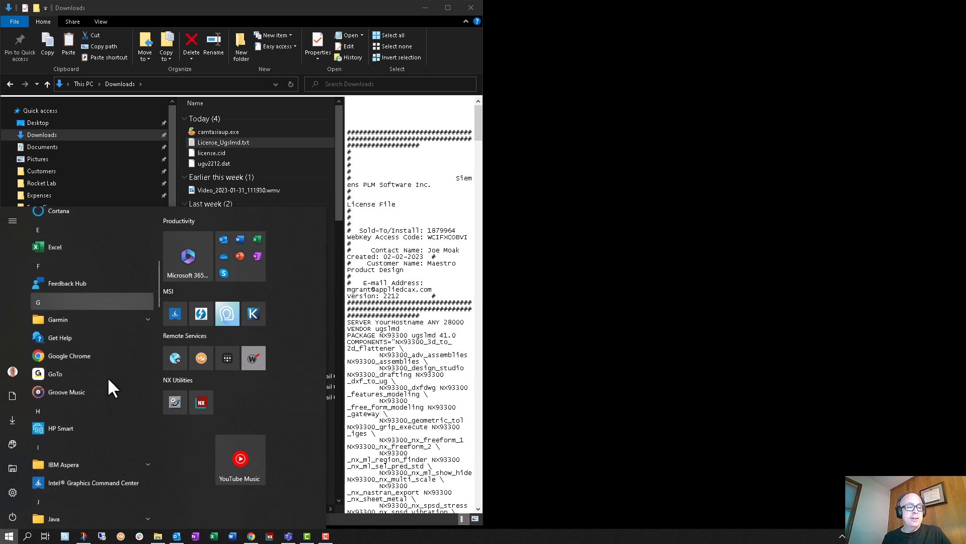
scroll(109, 339, down, 18)
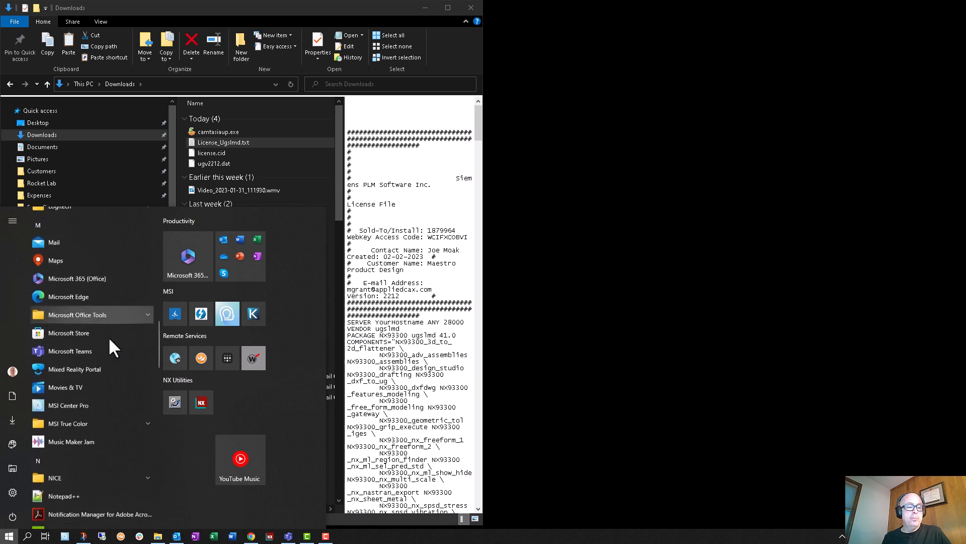
scroll(108, 336, down, 8)
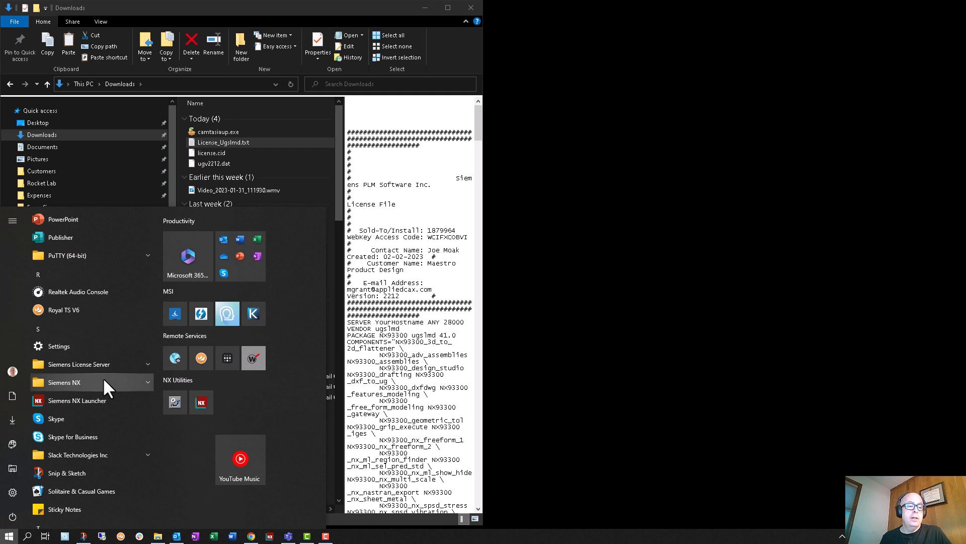
scroll(105, 381, down, 2)
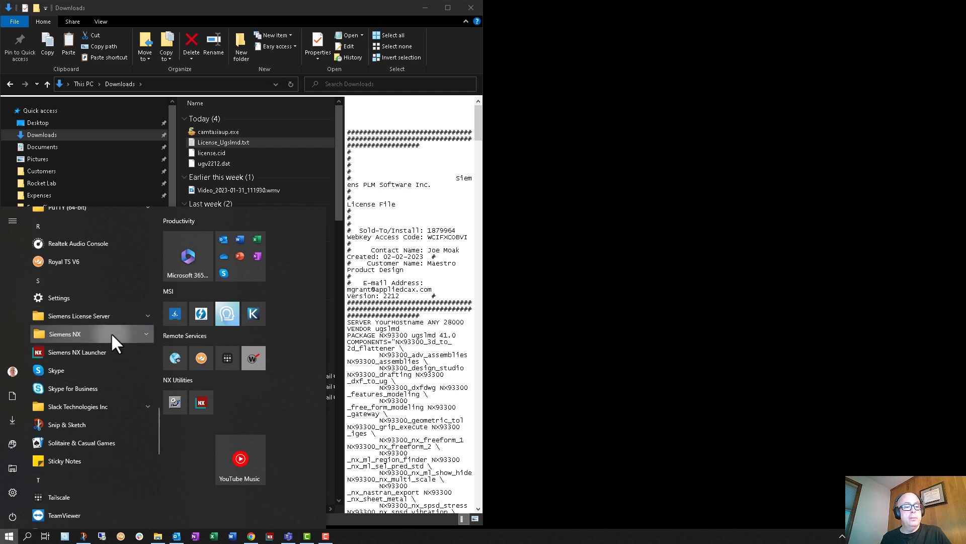
click(111, 332)
scroll(111, 333, down, 4)
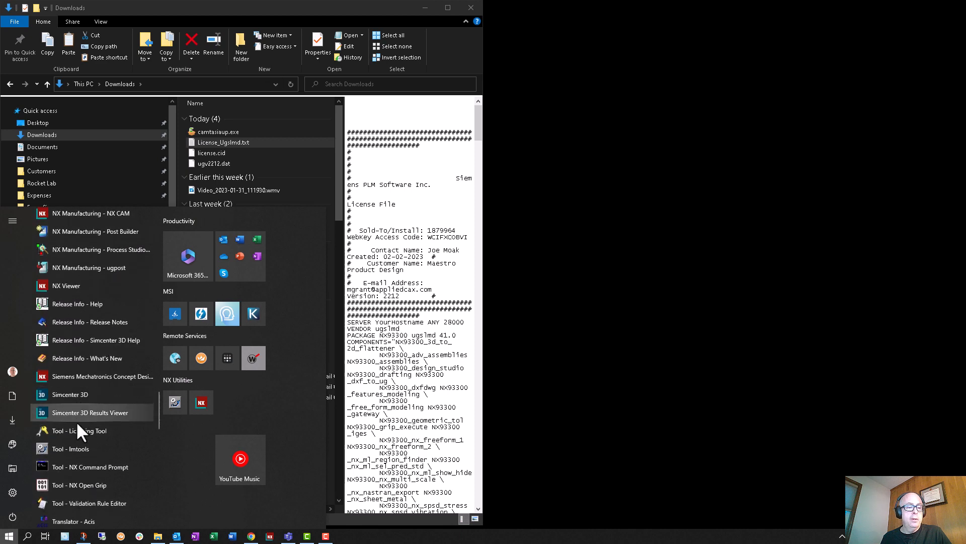
click(108, 430)
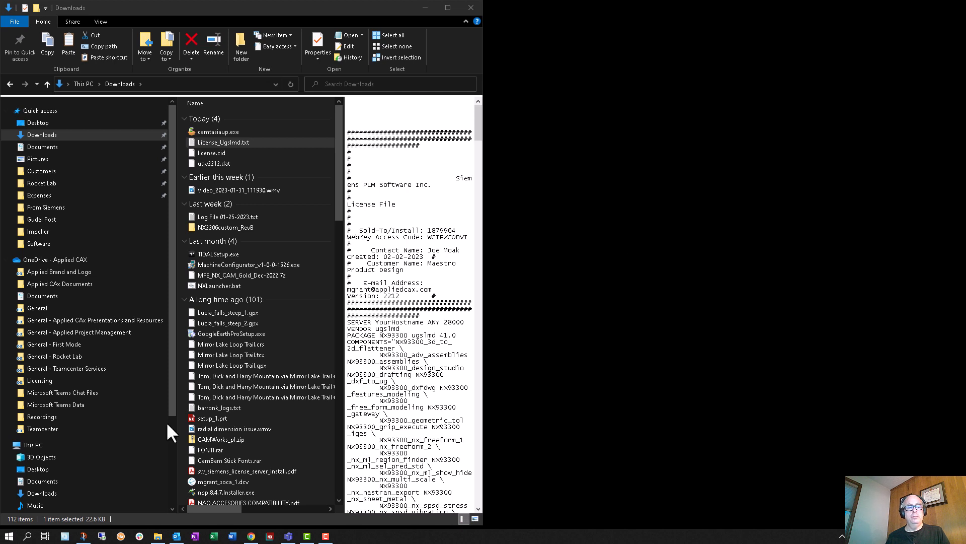
click(9, 536)
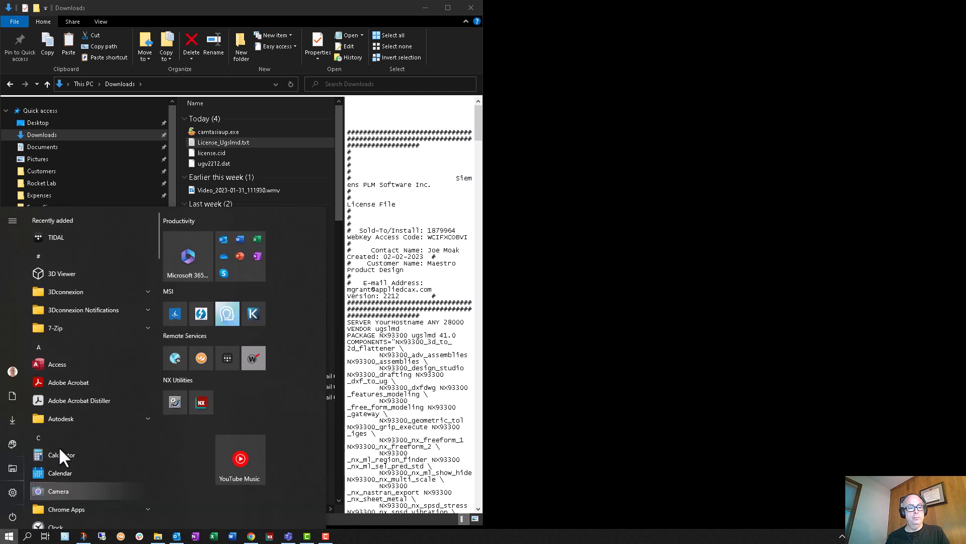
scroll(81, 397, down, 5)
scroll(80, 397, down, 10)
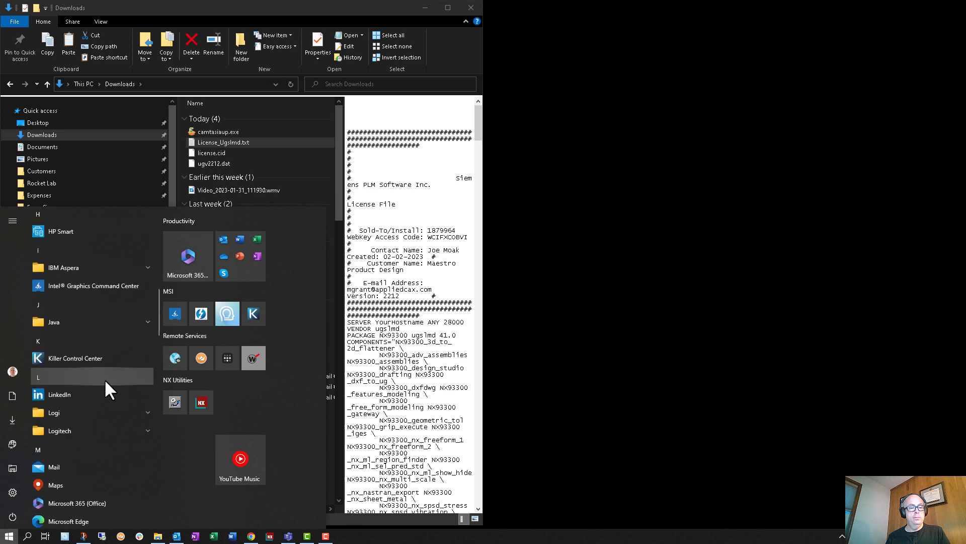
scroll(107, 377, down, 5)
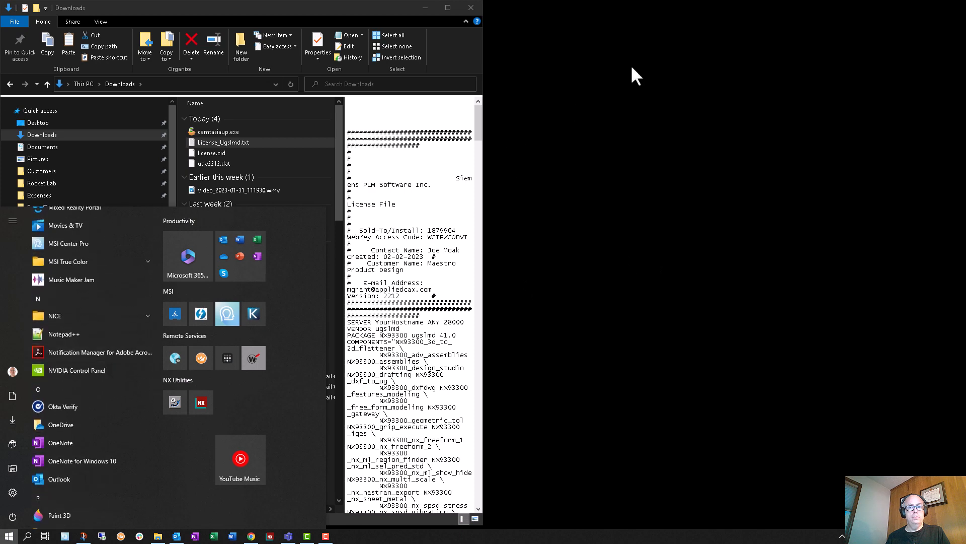
scroll(86, 406, down, 5)
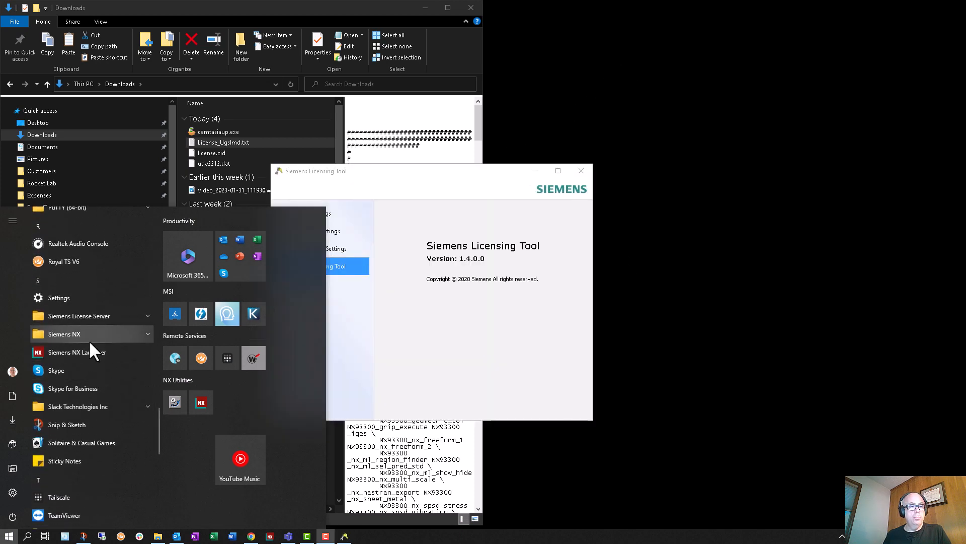
Step: Check the license server entry and client host name in the environment settings, leaving the server edit dialog without saving
drag(430, 175, 544, 177)
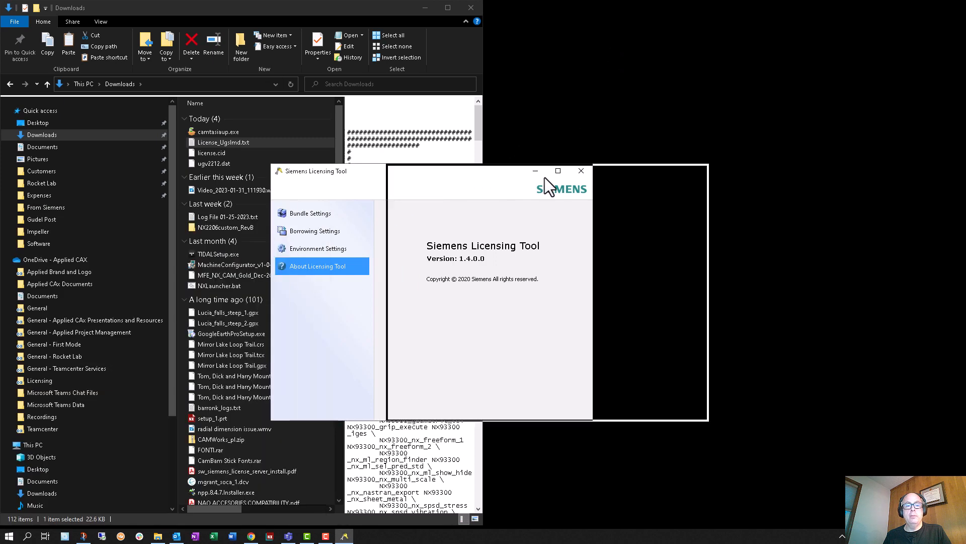
click(436, 252)
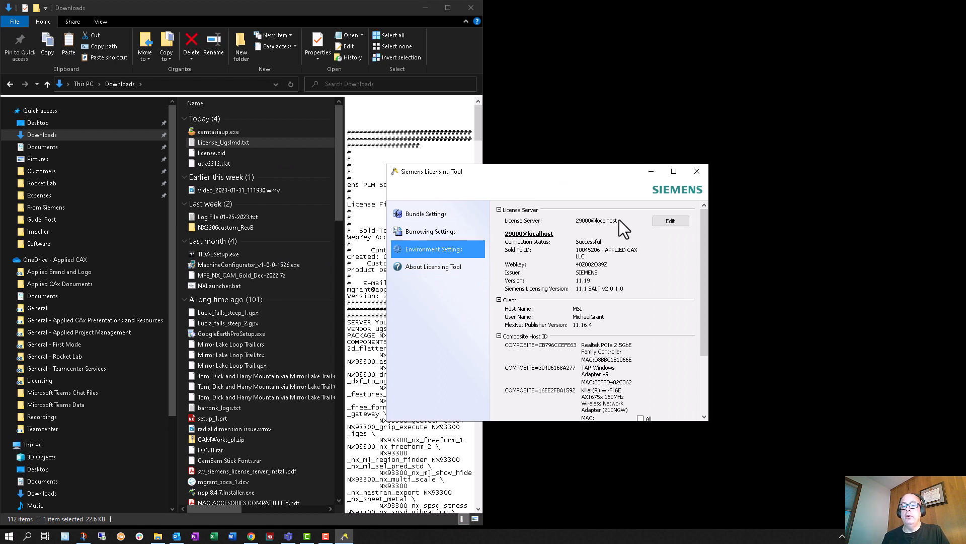
click(670, 221)
drag(509, 281, 475, 282)
click(624, 320)
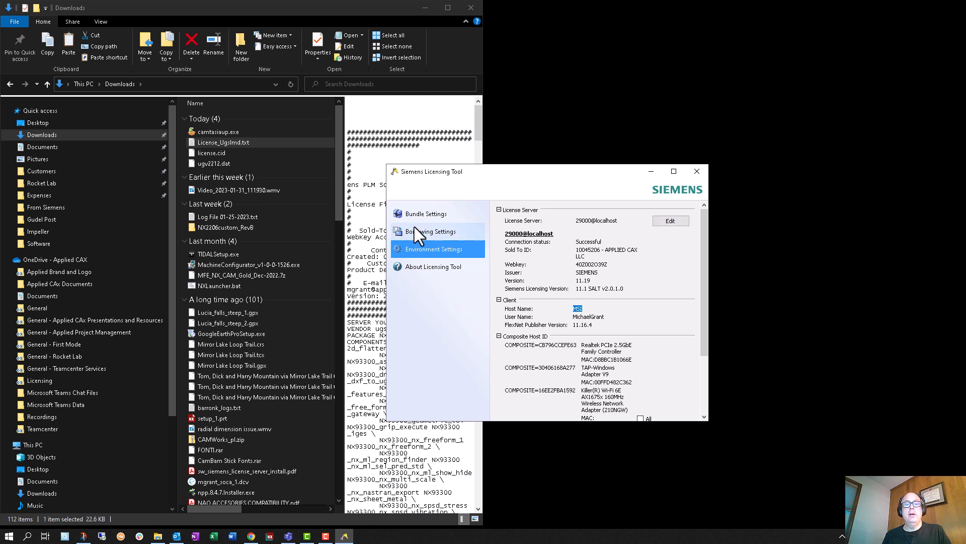
Step: Move the Partner NX Dev bundle to the applied bundles, apply the bundle settings and close the Licensing Tool
click(425, 218)
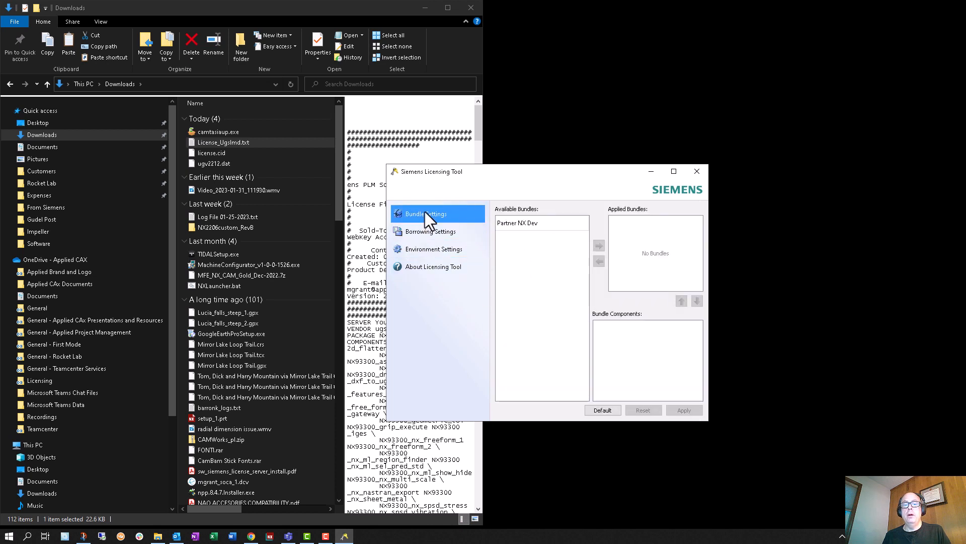
click(545, 225)
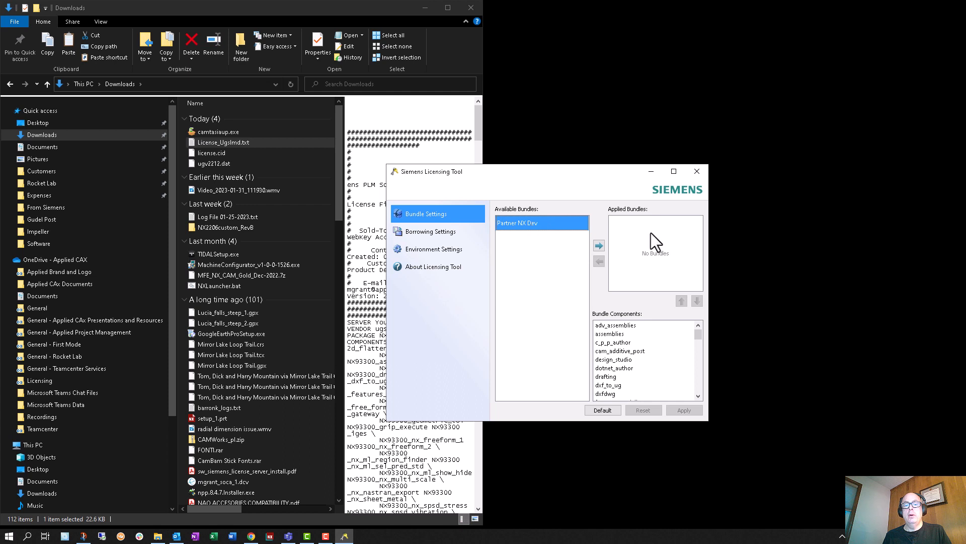
click(600, 245)
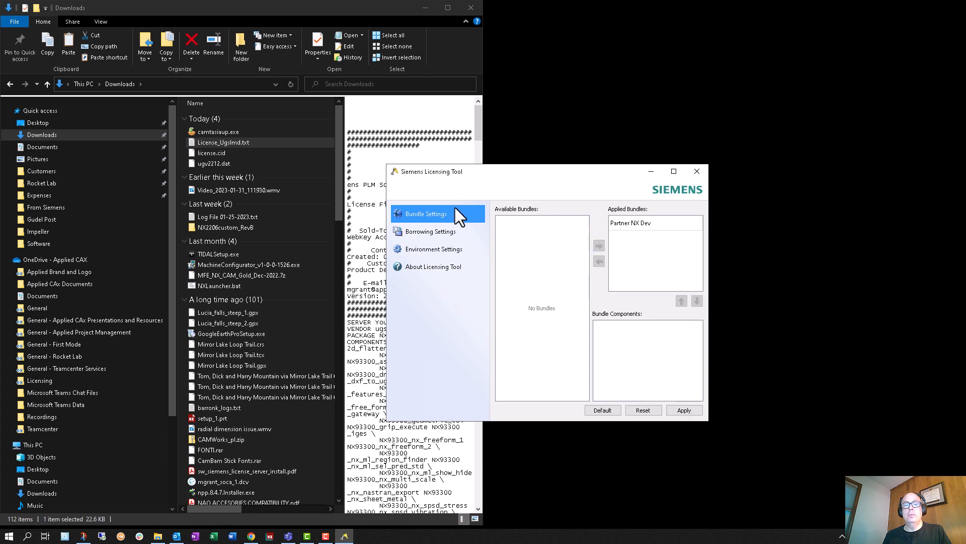
click(431, 265)
click(434, 248)
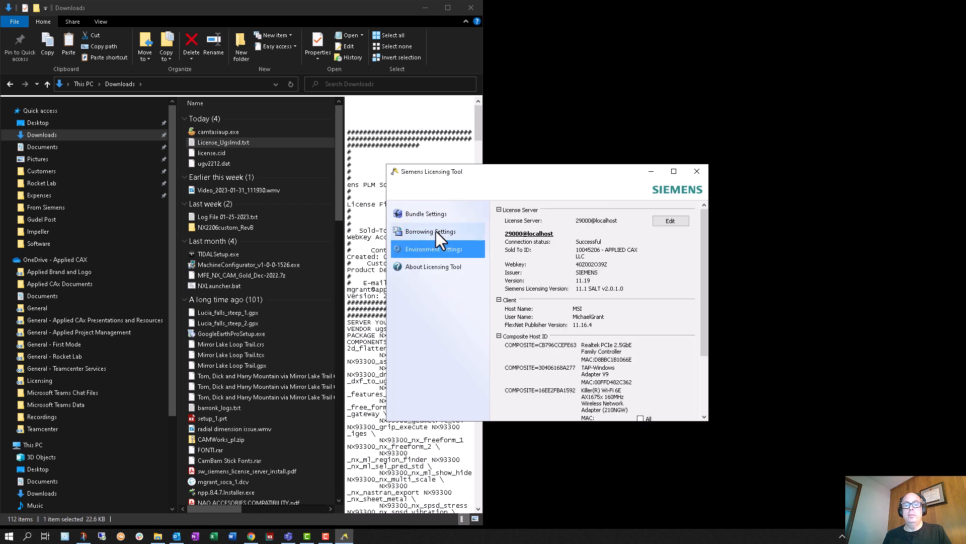
click(436, 231)
click(434, 214)
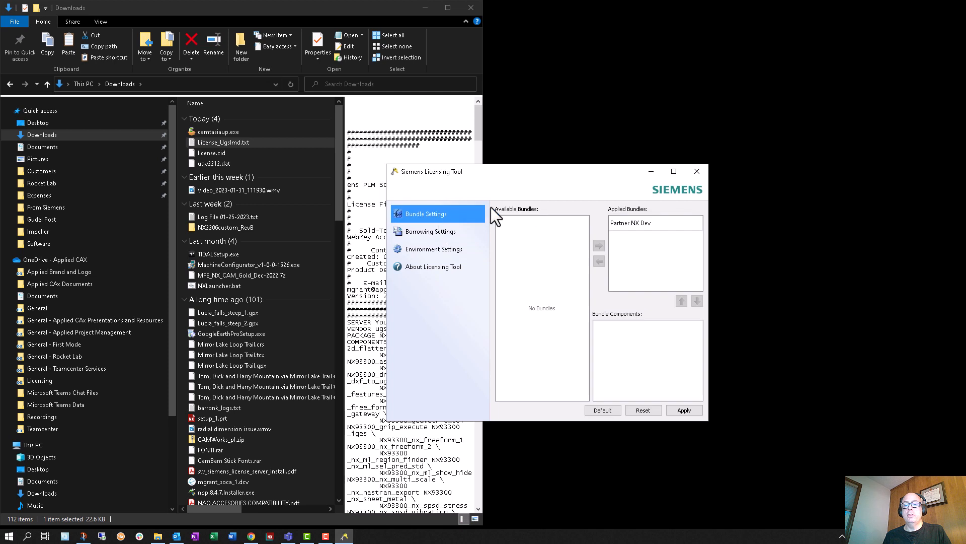
click(683, 410)
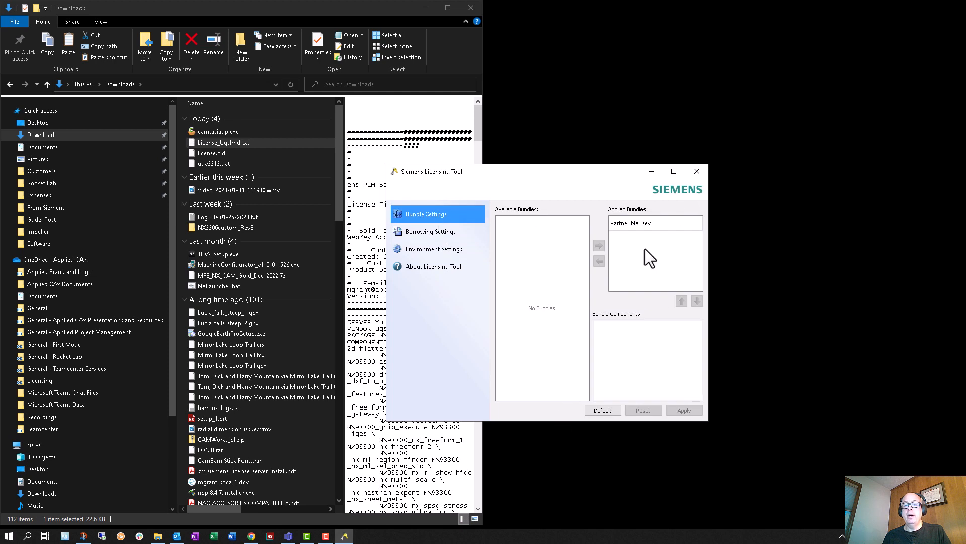
click(703, 174)
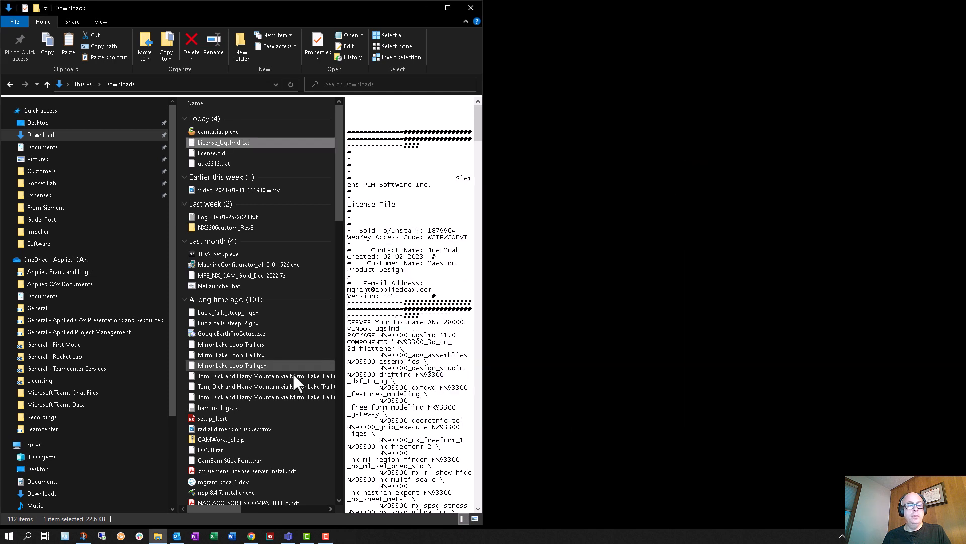
Step: Search Windows for "adv", open the advanced system settings and bring up the environment variables
click(28, 536)
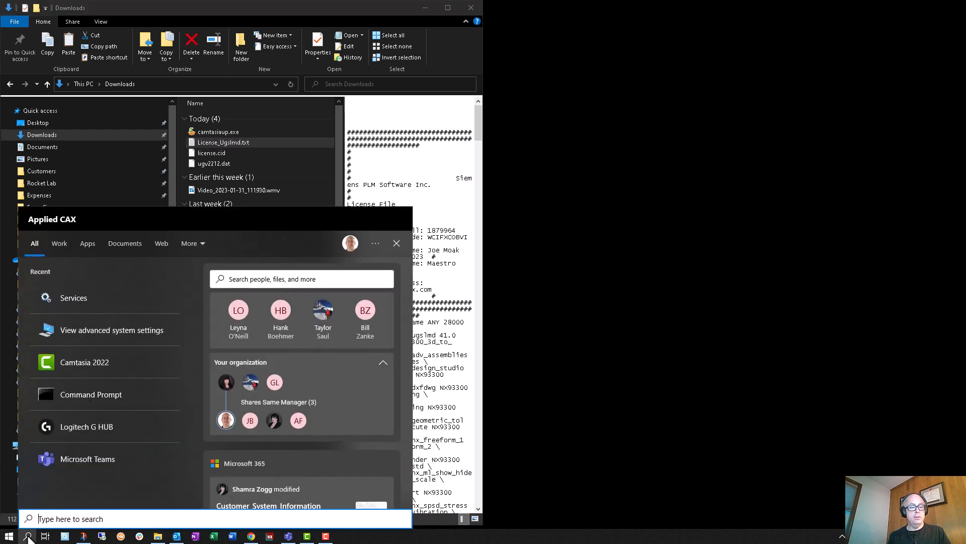
text(adv)
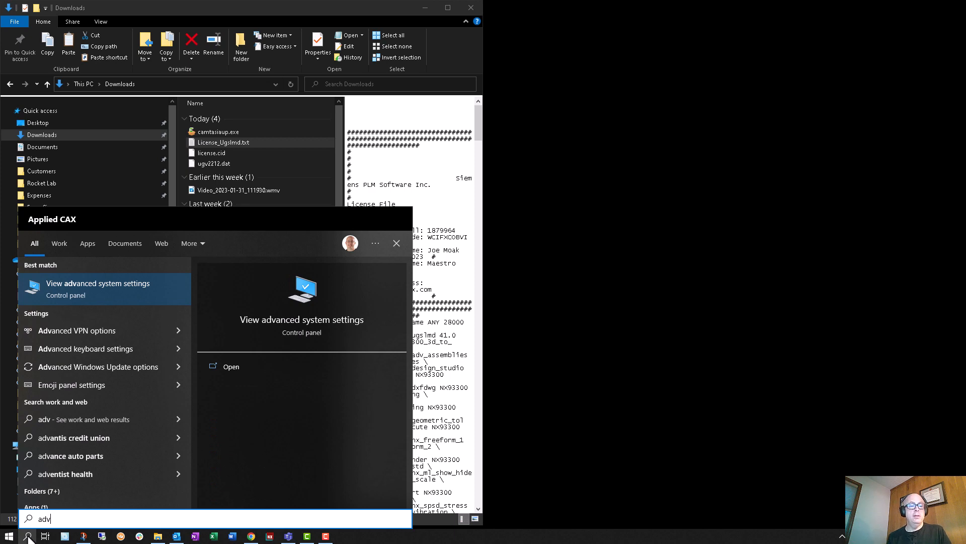
key(Return)
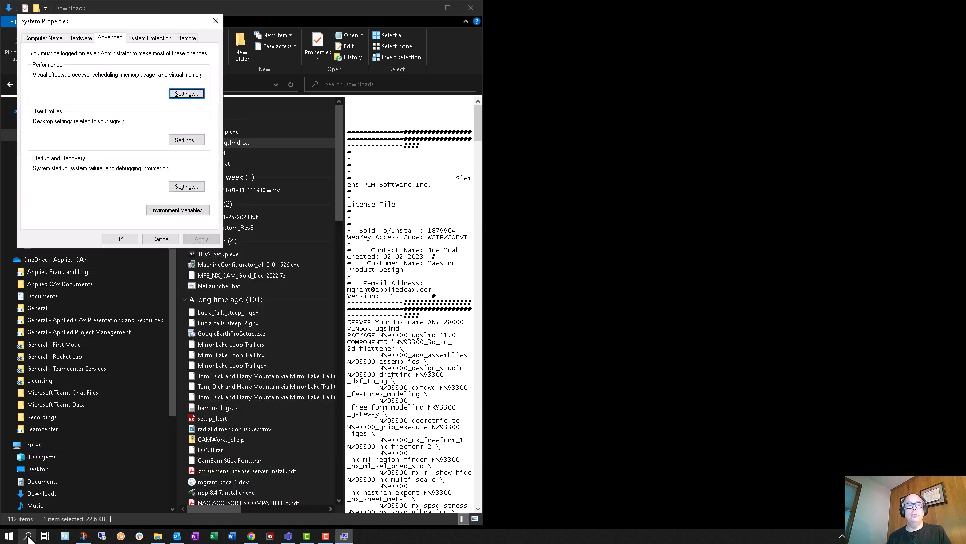
drag(125, 18, 545, 157)
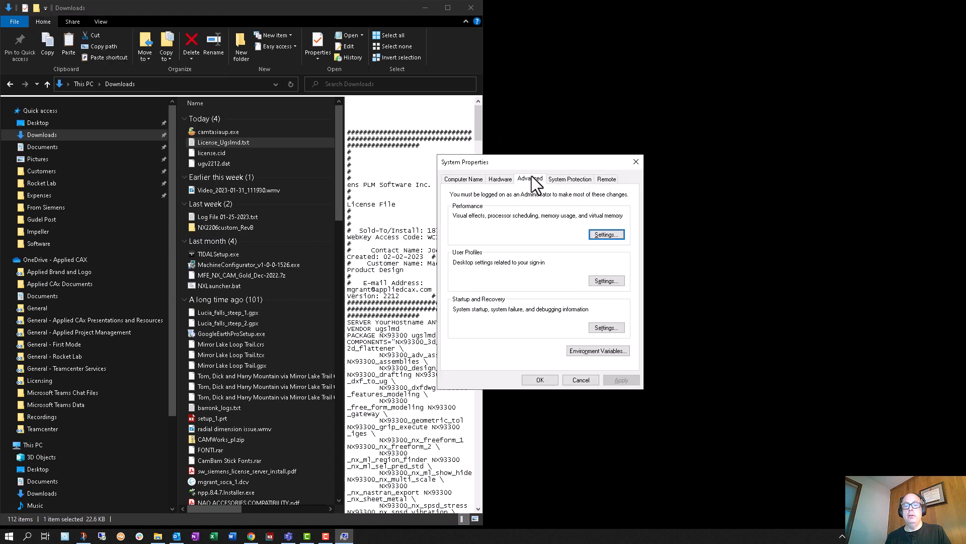
click(591, 349)
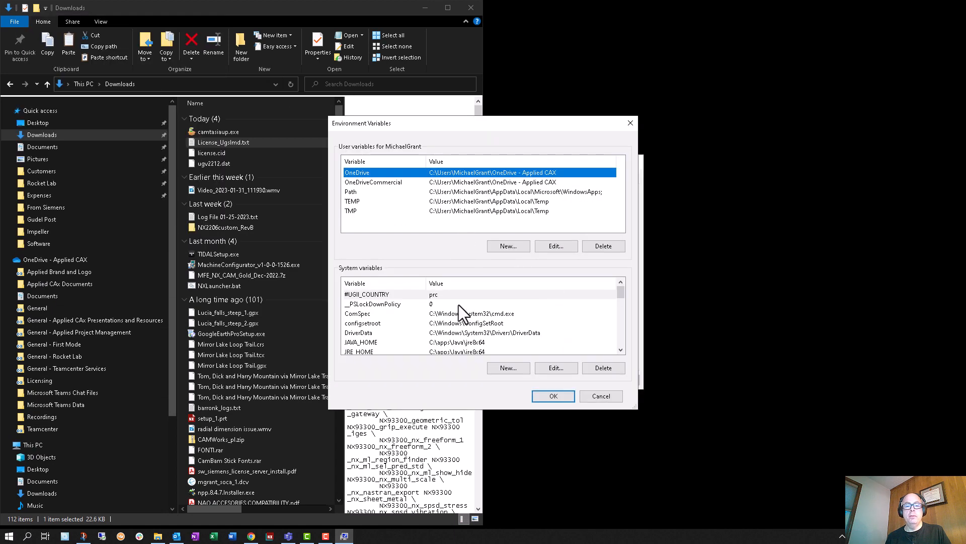
Step: Find the SPLM_LICENSE_SERVER system variable, inspect its value without editing it, and close the environment variable and system properties dialogs
scroll(548, 324, down, 10)
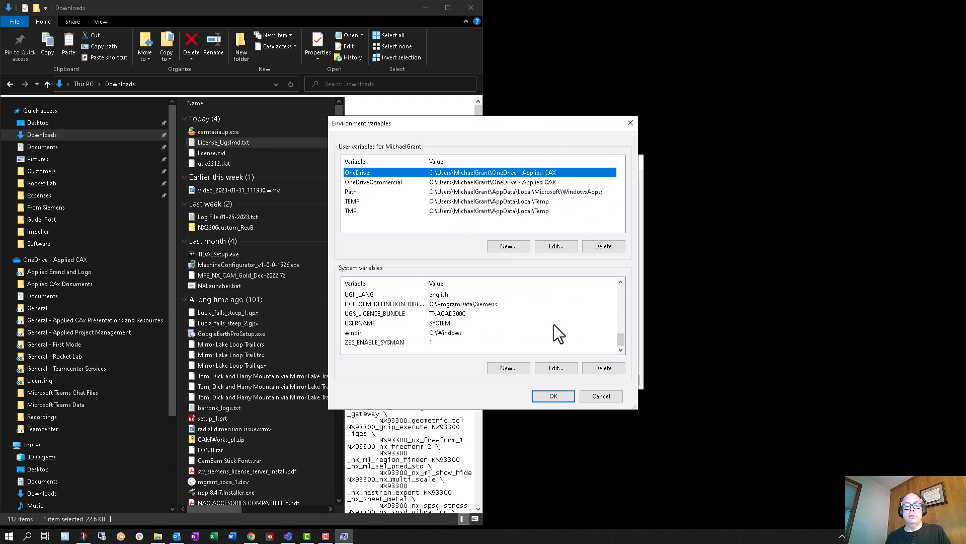
scroll(527, 311, up, 1)
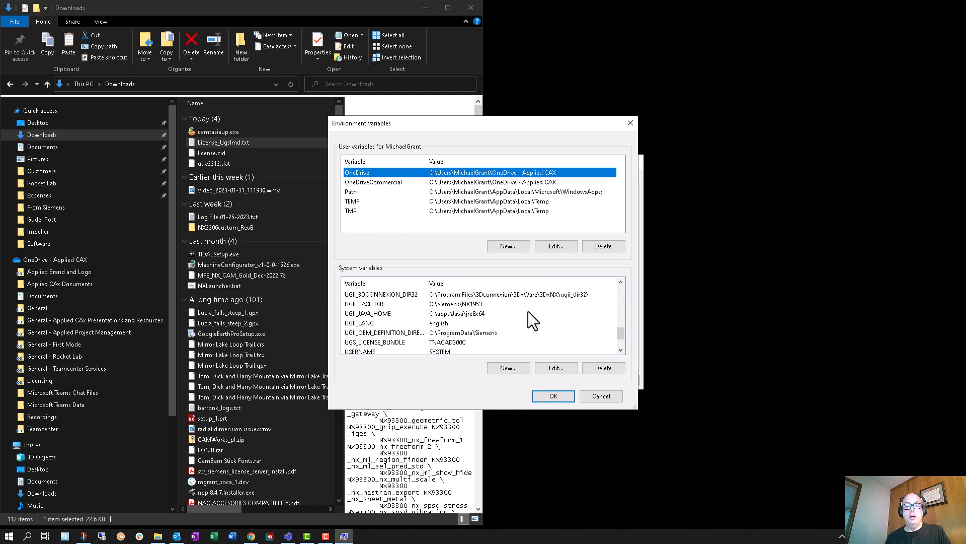
scroll(538, 323, up, 1)
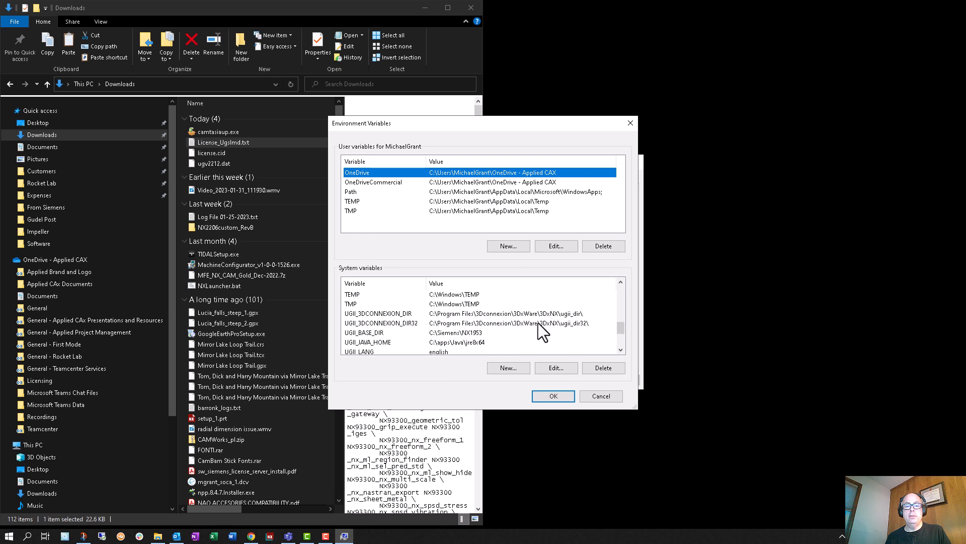
scroll(538, 323, down, 2)
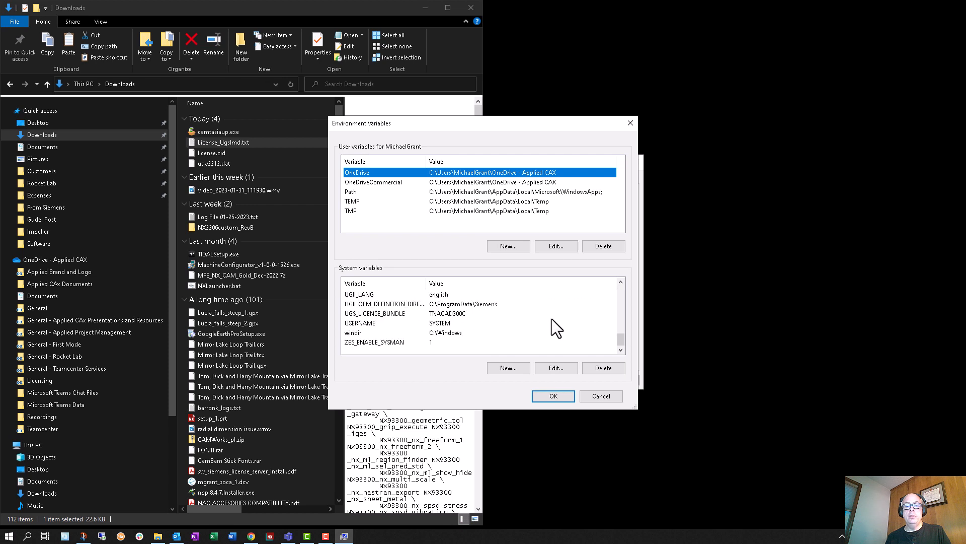
scroll(551, 319, up, 2)
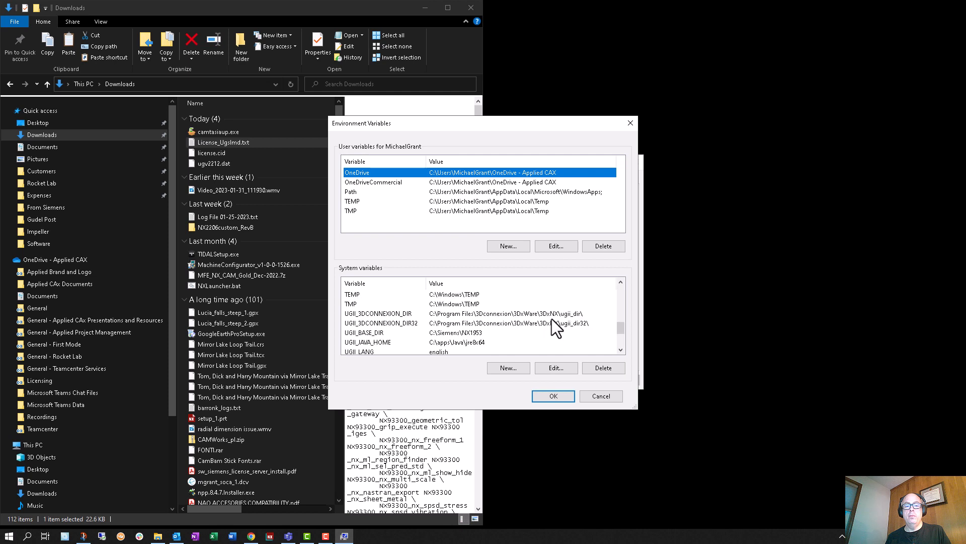
scroll(552, 318, up, 1)
click(463, 315)
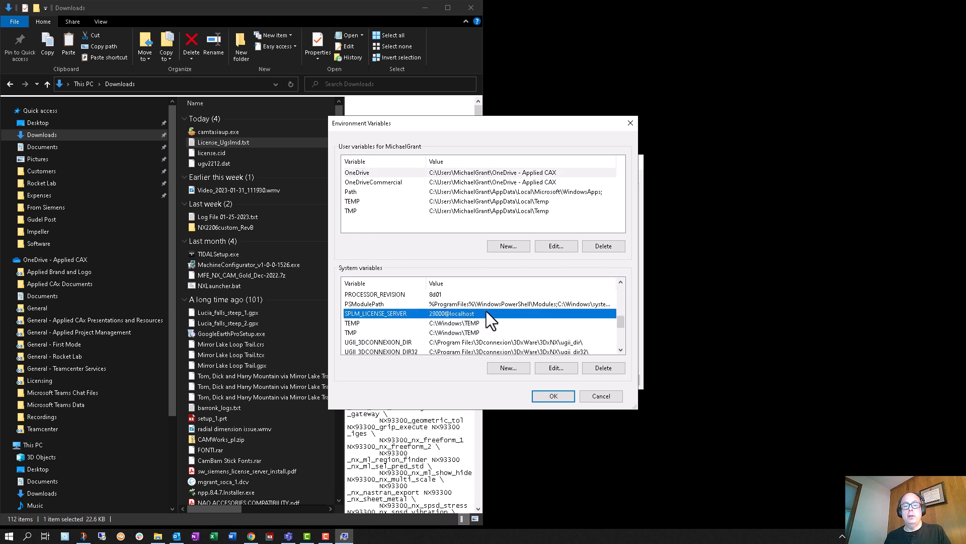
click(550, 367)
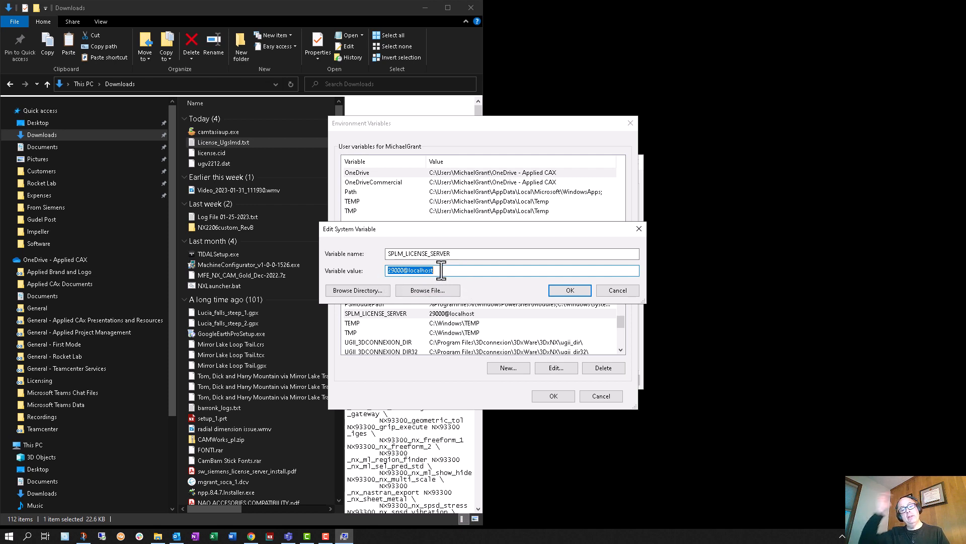
click(615, 289)
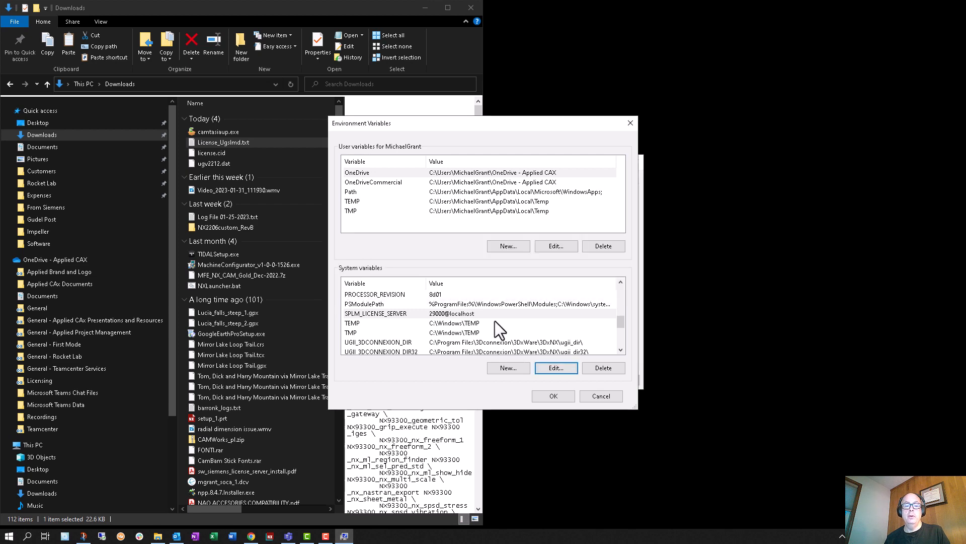
scroll(519, 324, down, 3)
click(554, 396)
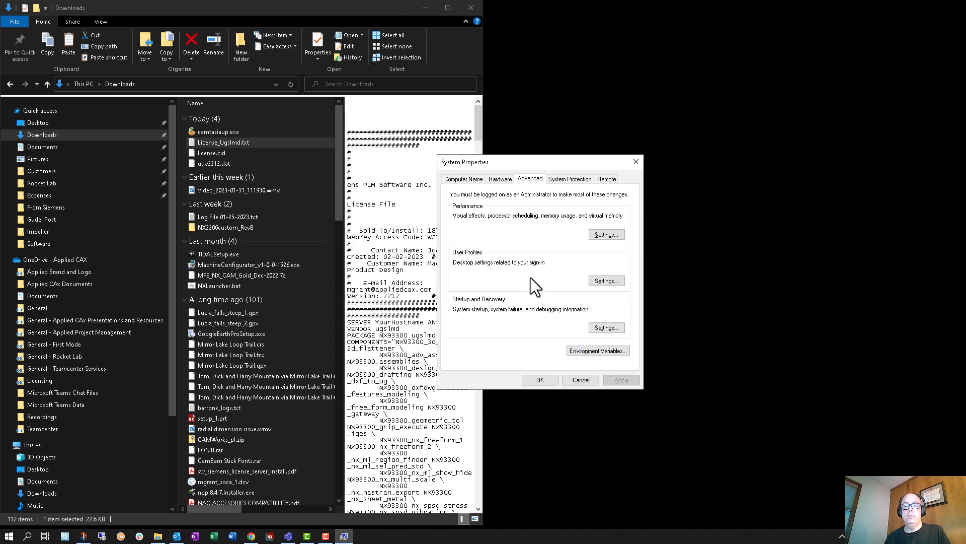
click(544, 382)
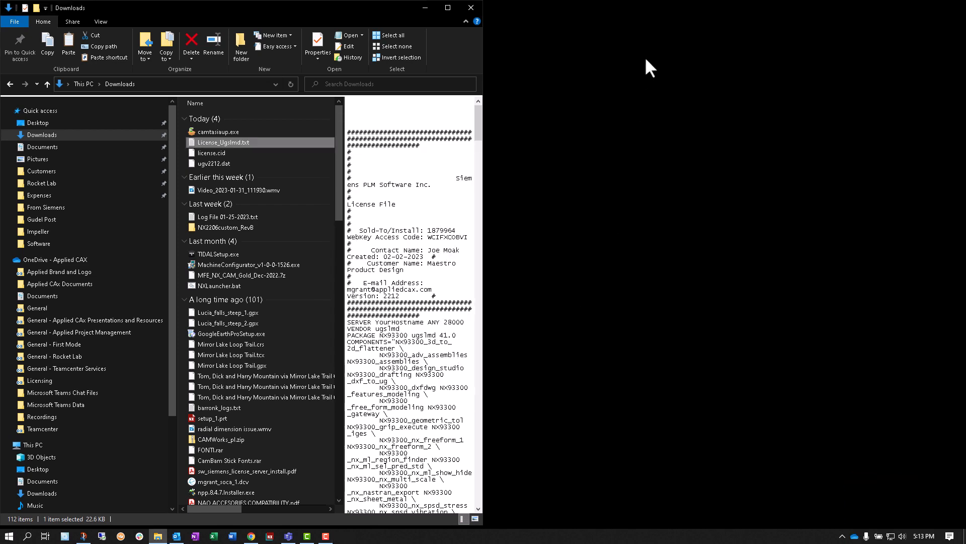